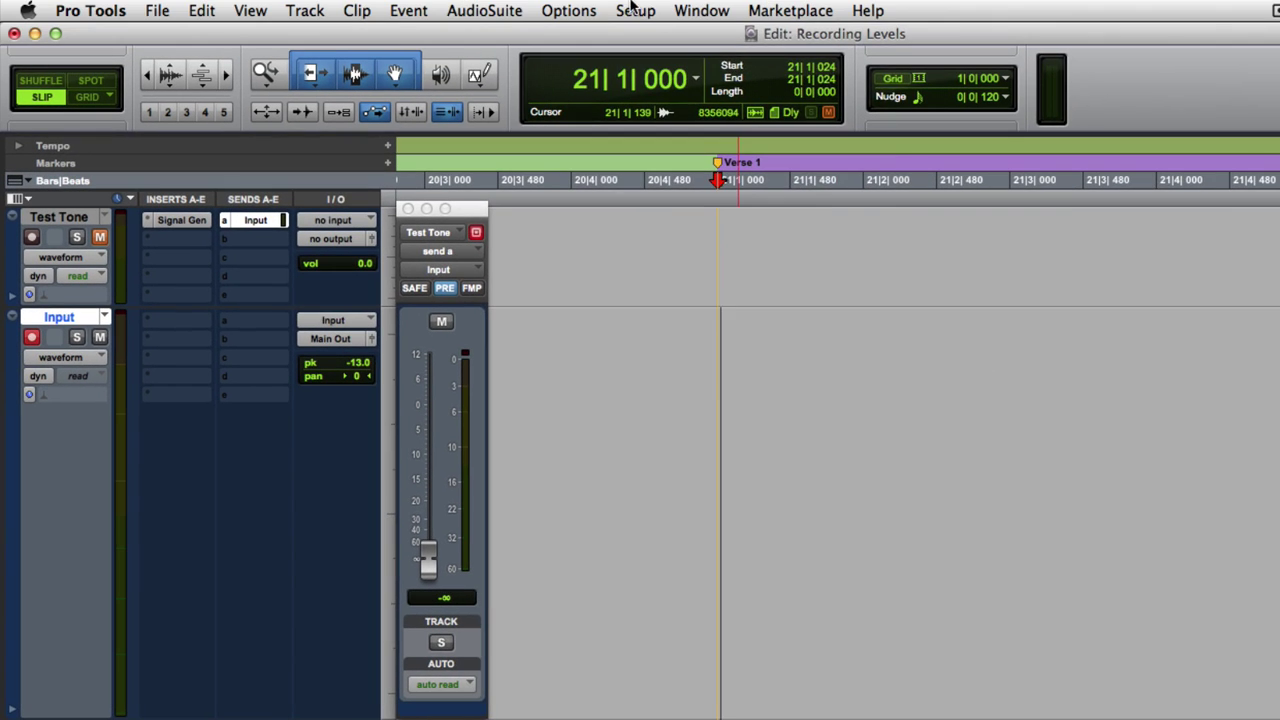
Keep Pro Tools Classic as the meter type in the Metering preferences
left_click(636, 10)
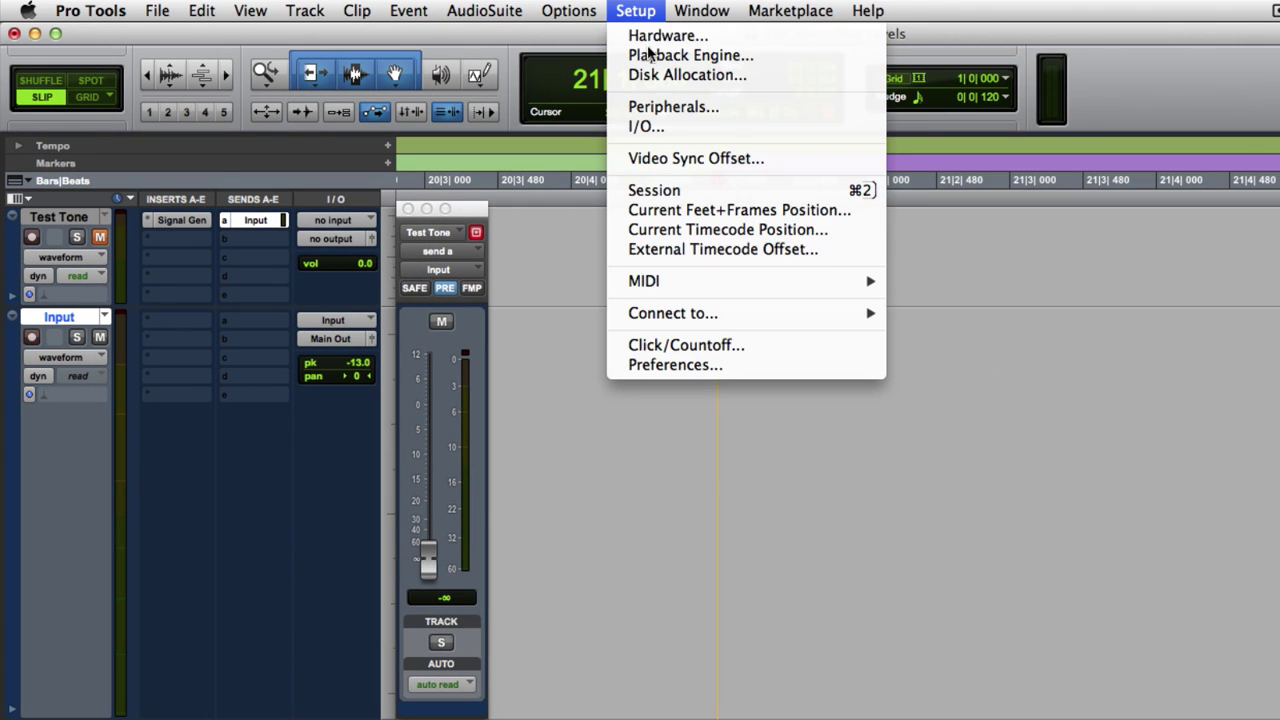
left_click(660, 365)
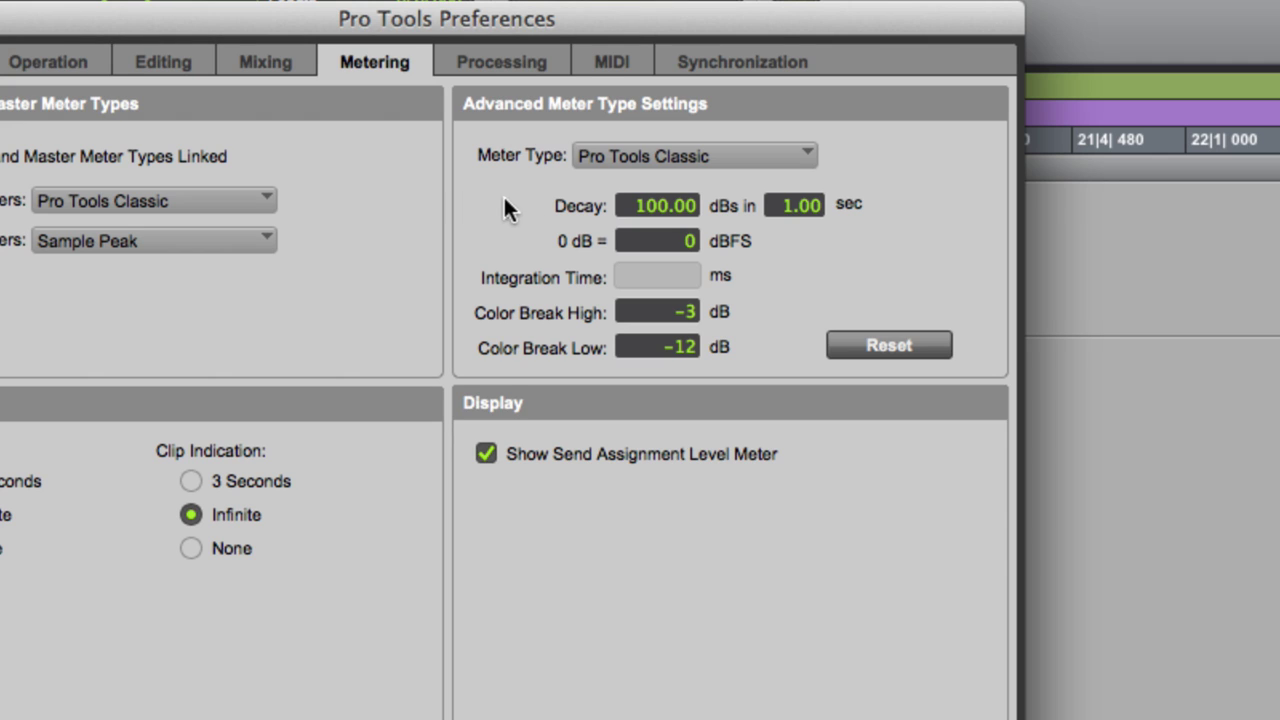
left_click(592, 155)
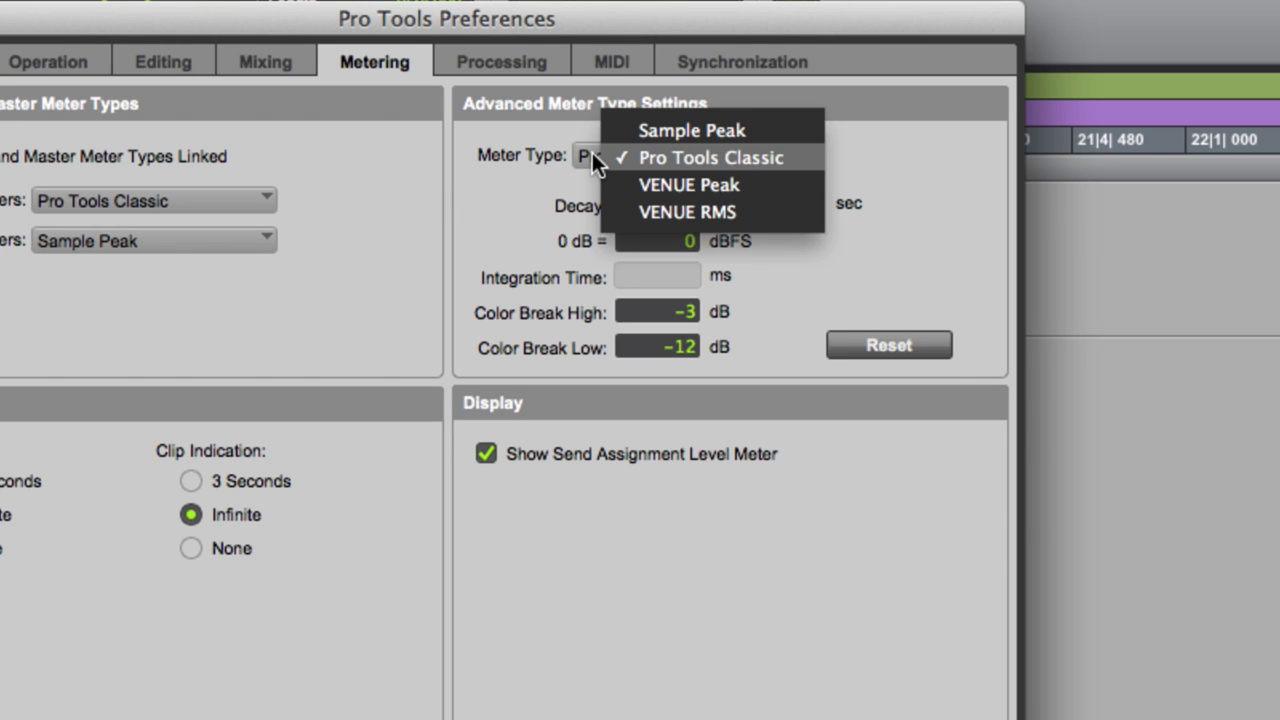
left_click(515, 179)
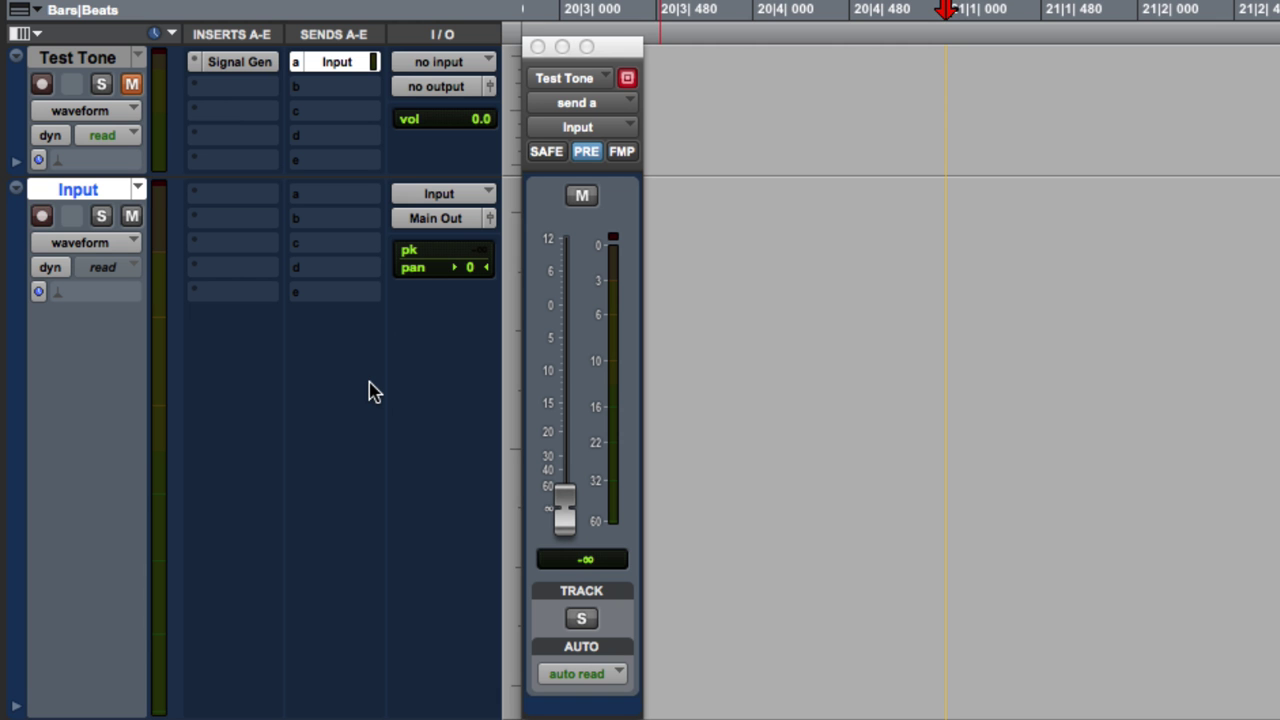
Check the Signal Generator's 0 dB level, then set the Test Tone send to 0.0 dB
left_click(252, 62)
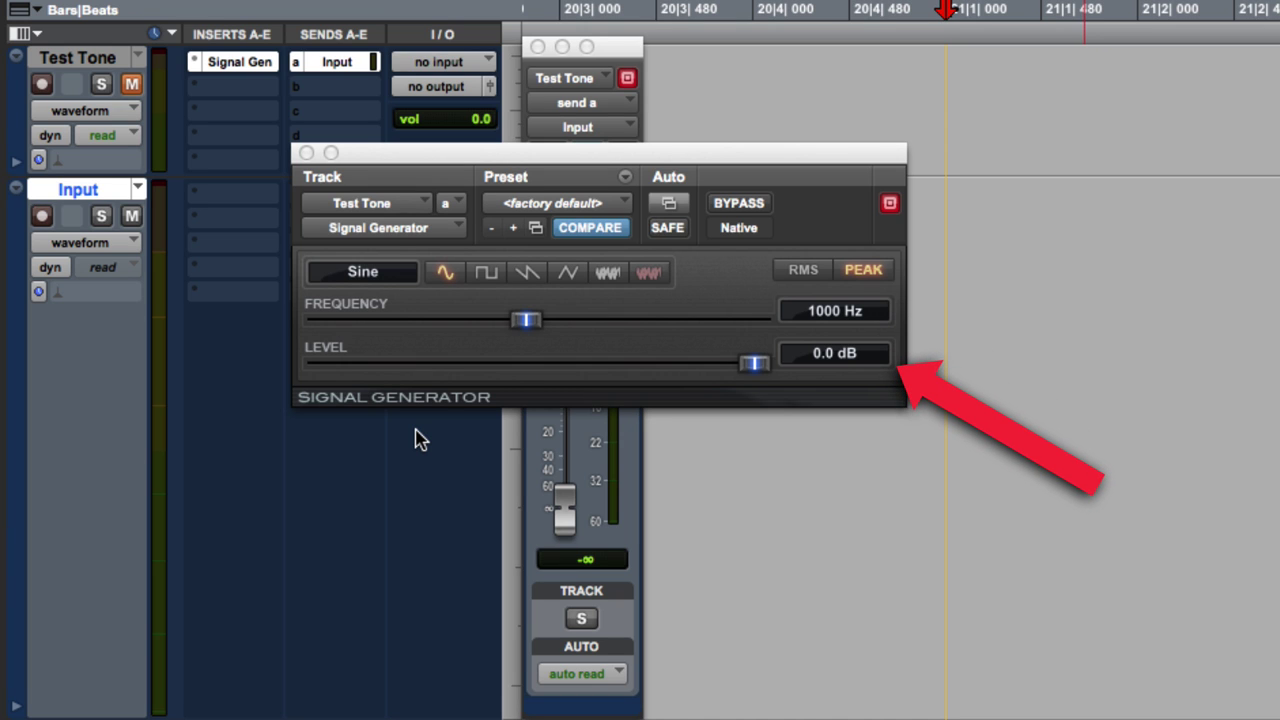
left_click(306, 152)
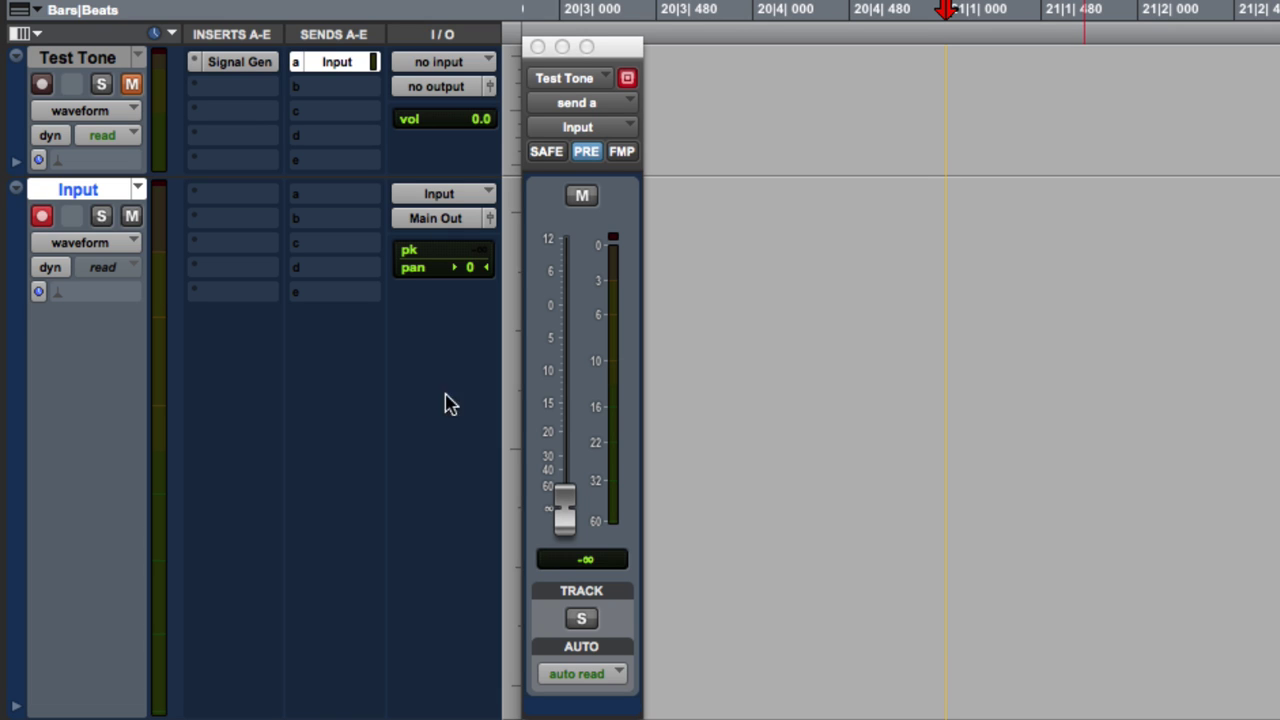
left_click_drag(565, 528, 570, 372)
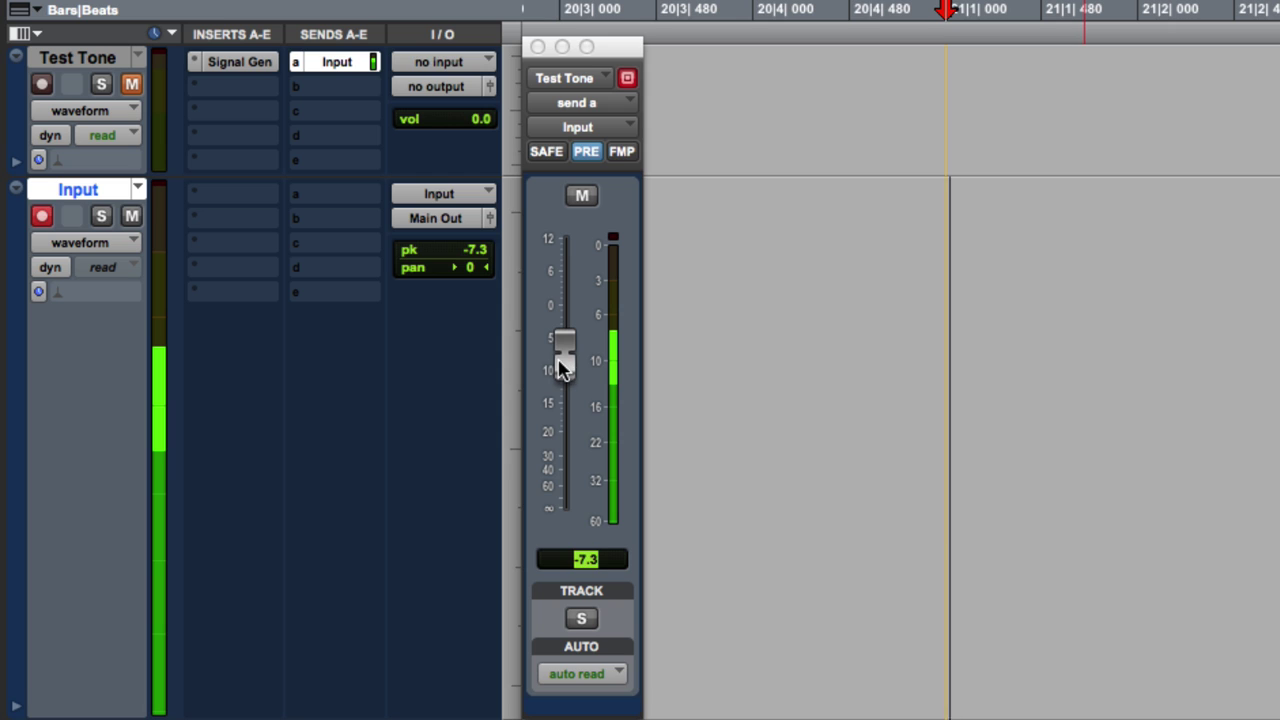
left_click(563, 368, "alt")
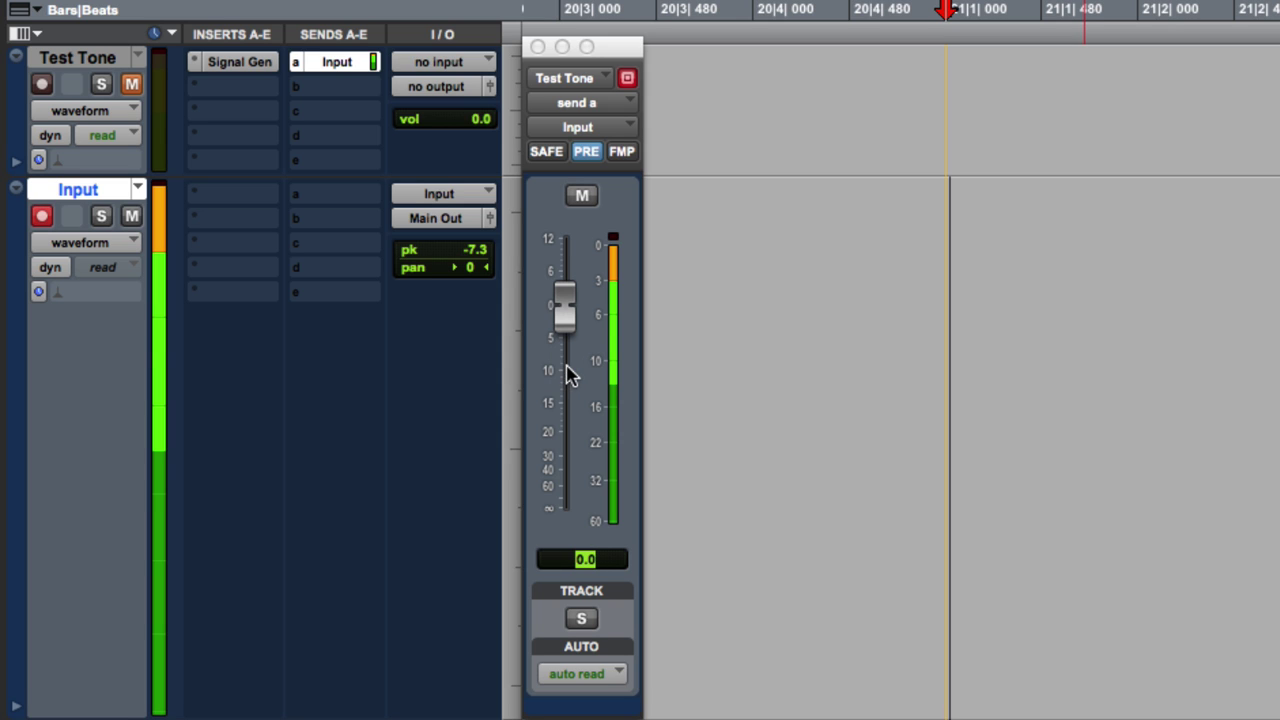
left_click_drag(566, 335, 563, 505)
left_click(570, 312, "alt")
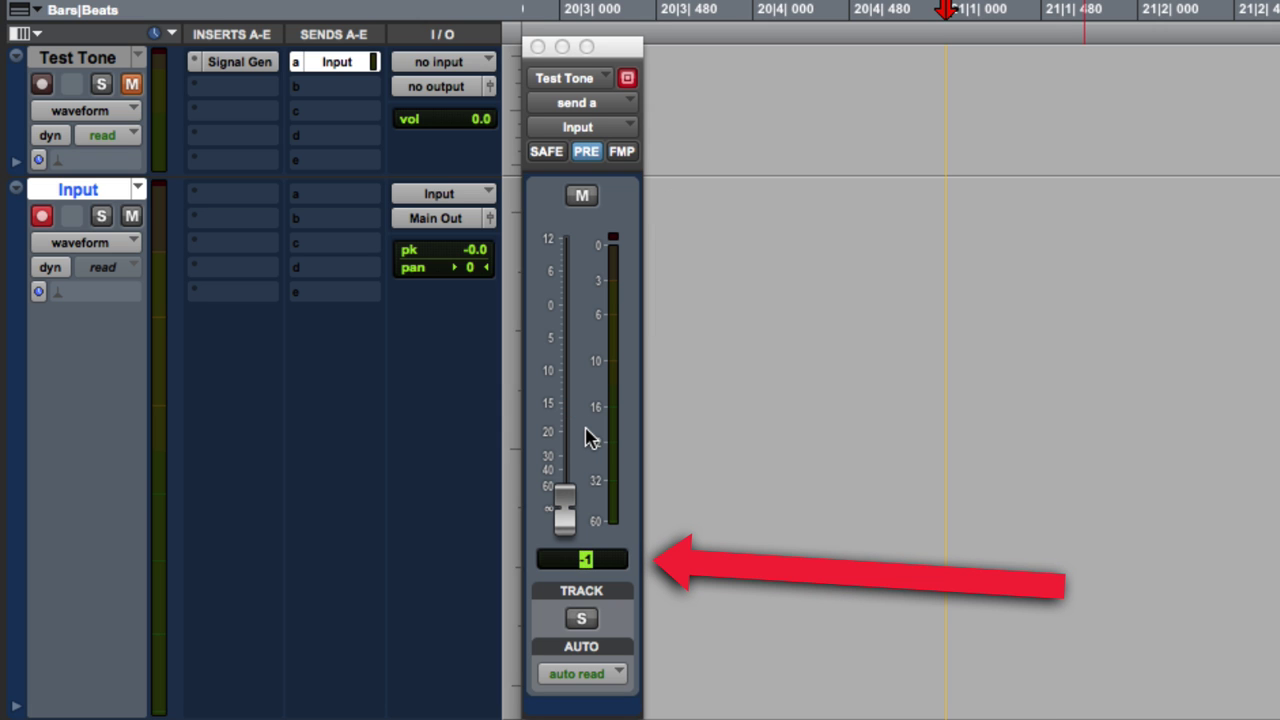
Set the Test Tone send to -18 dB, then raise it toward -10 and trim it slightly
type("-18")
key("Return")
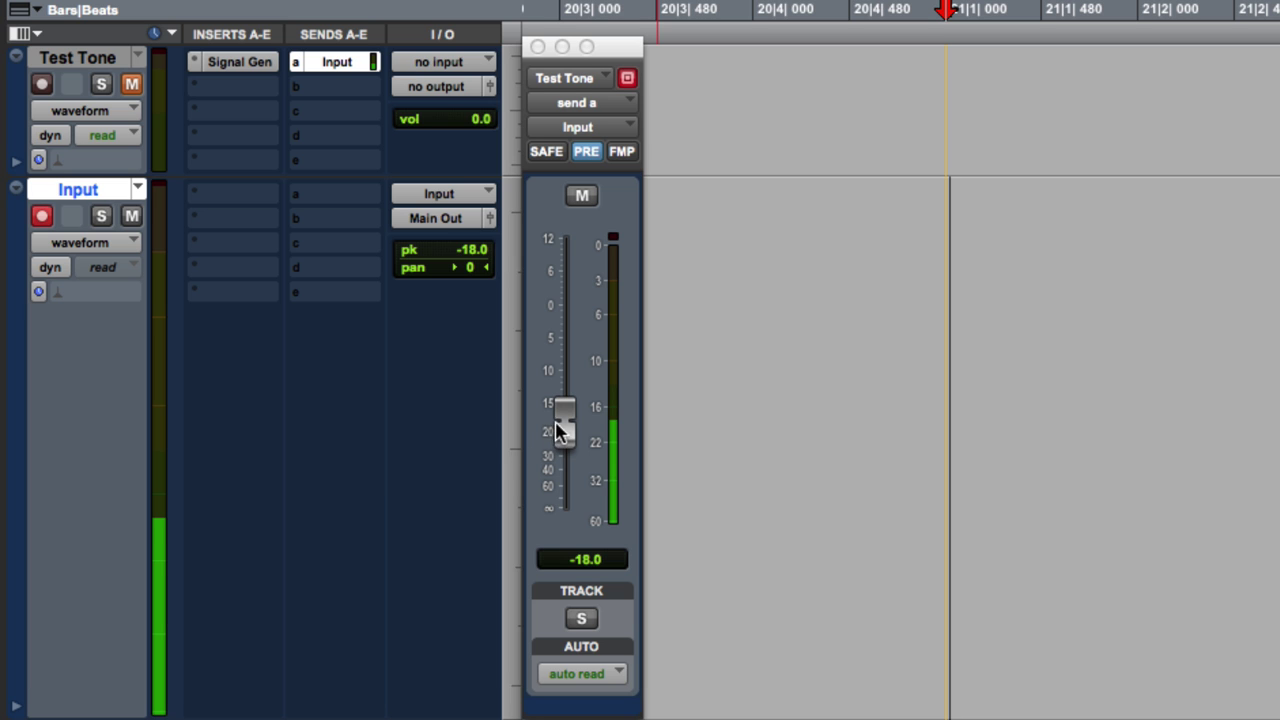
left_click_drag(563, 429, 560, 354)
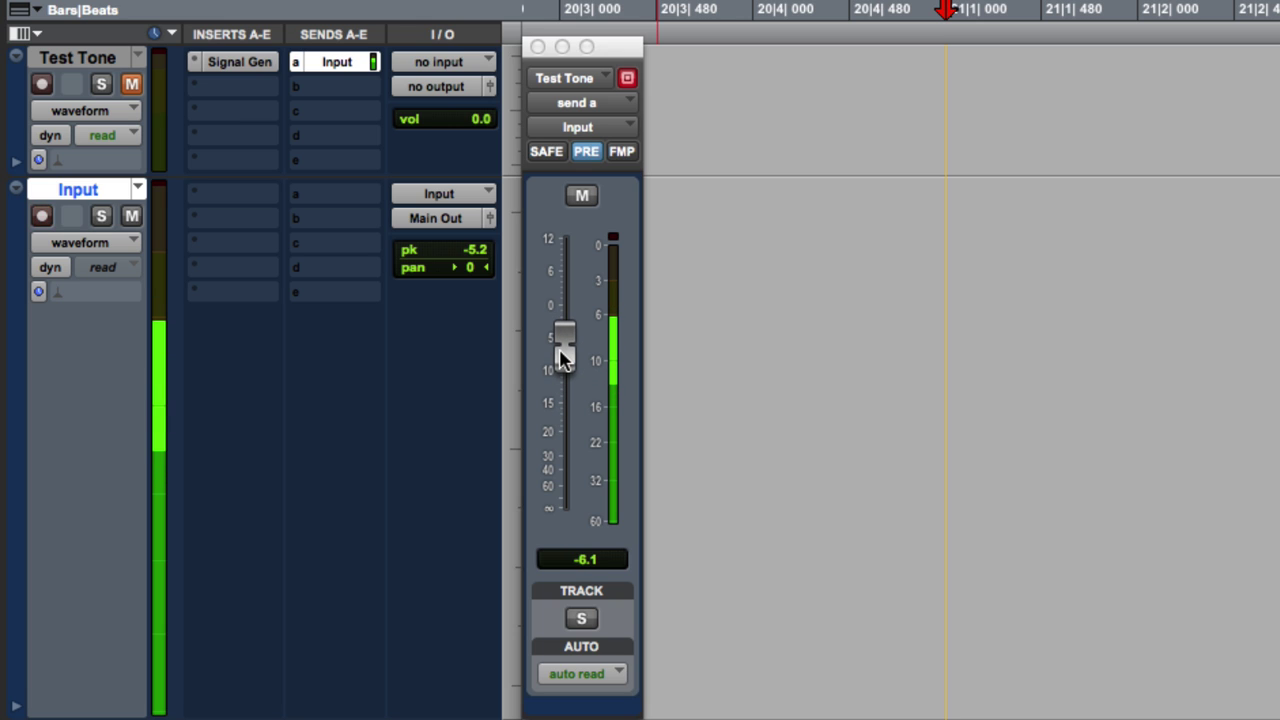
left_click_drag(563, 358, 589, 363)
Pull the Test Tone send to -∞ and set the meter 0 dB reference to -18 dBFS
left_click_drag(569, 354, 586, 535)
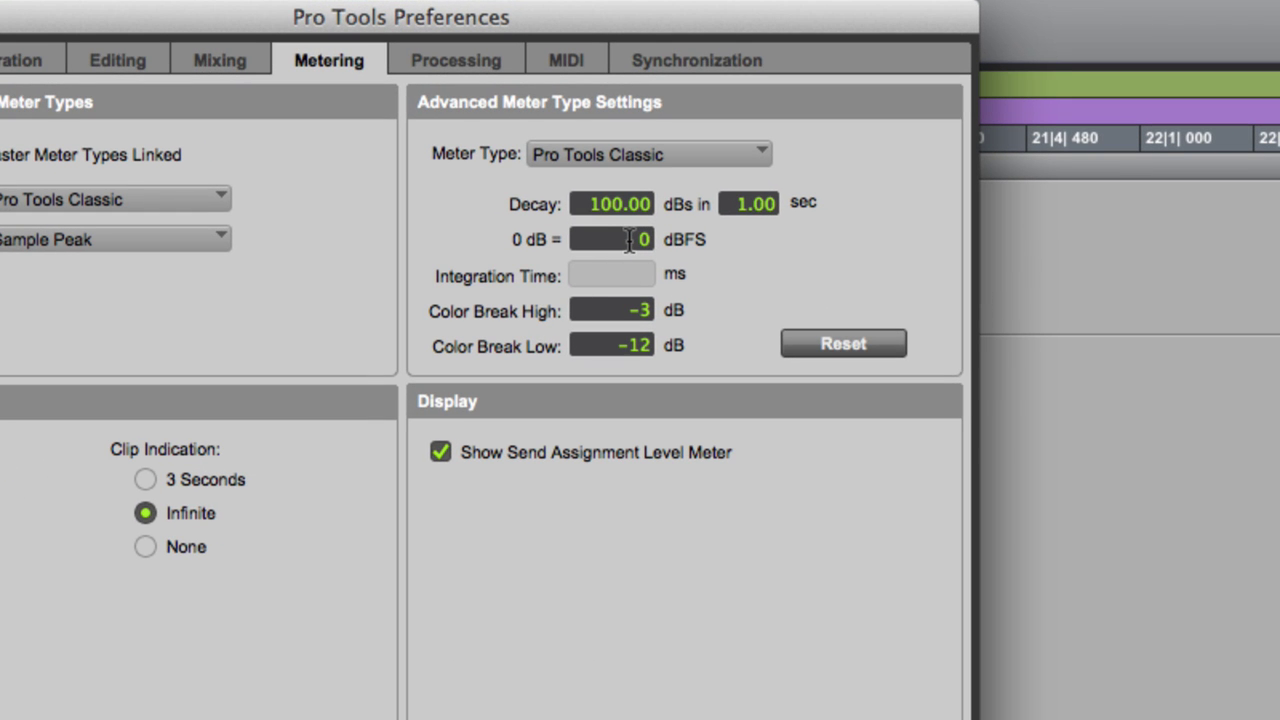
left_click(630, 243)
type("-18")
key("Return")
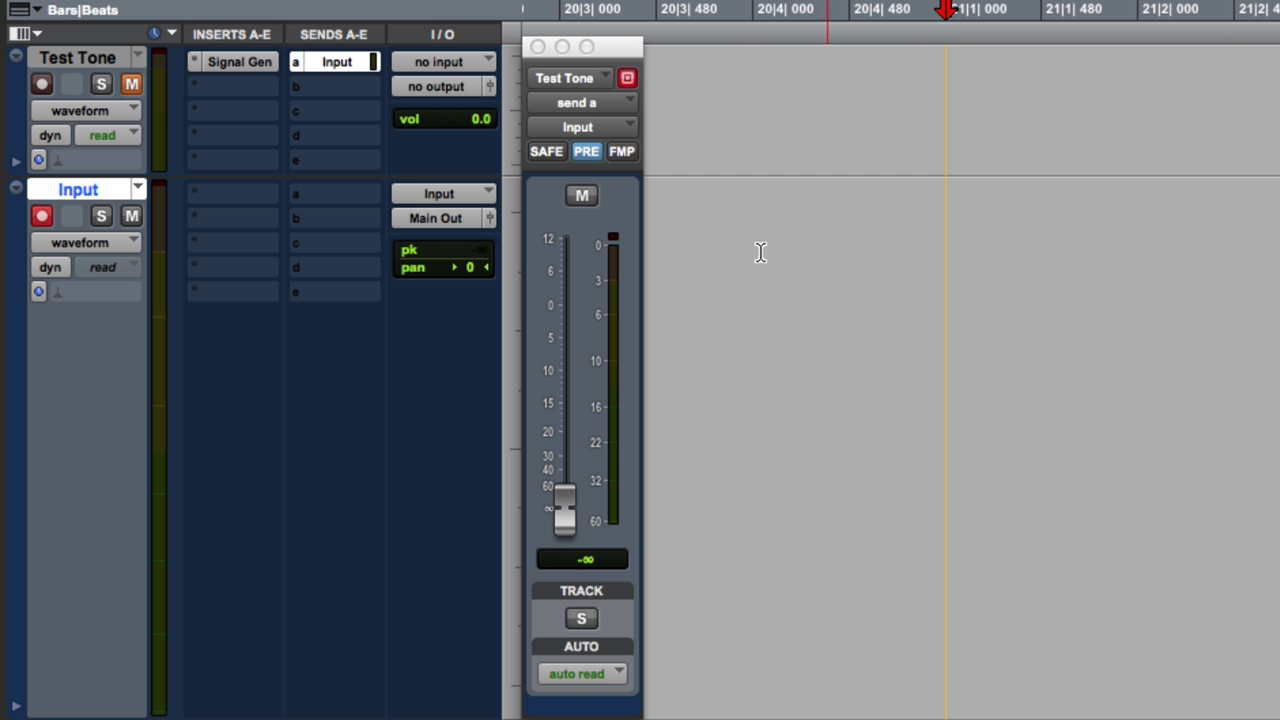
Set the Test Tone send to -18 dB, sweep it up and back, leaving it near -22.1 dB
left_click_drag(565, 510, 570, 440)
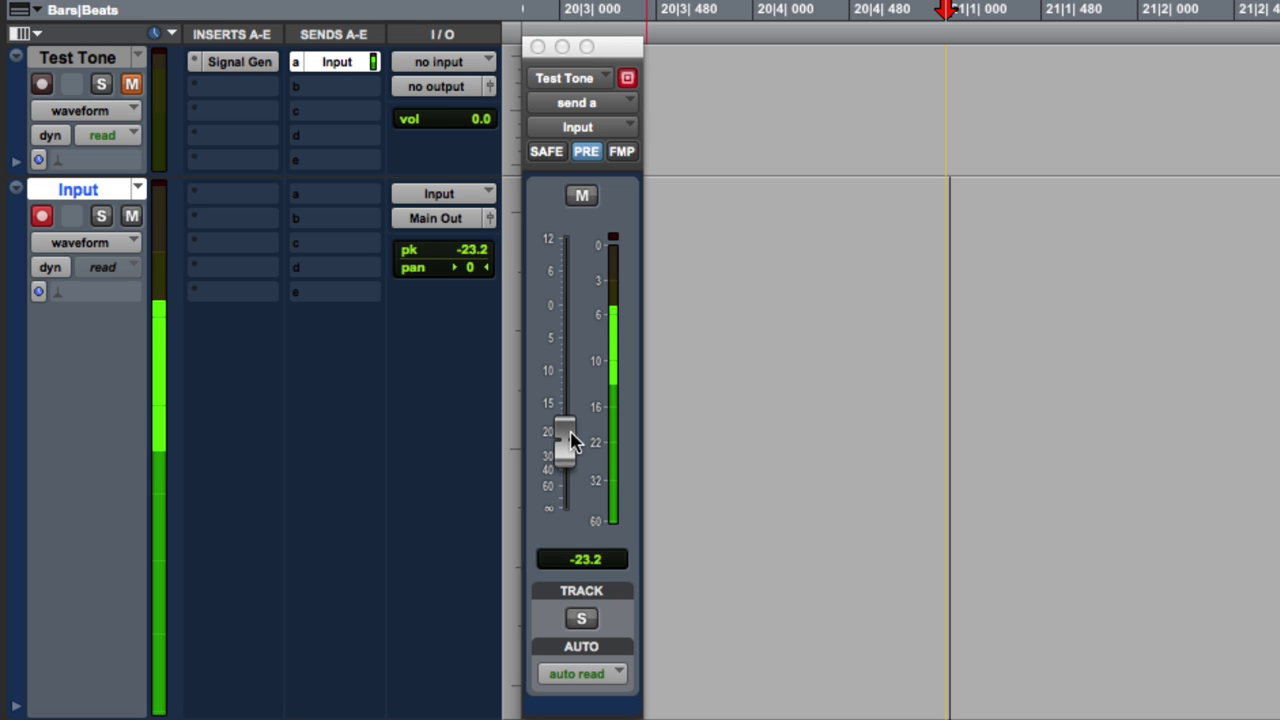
left_click(588, 563)
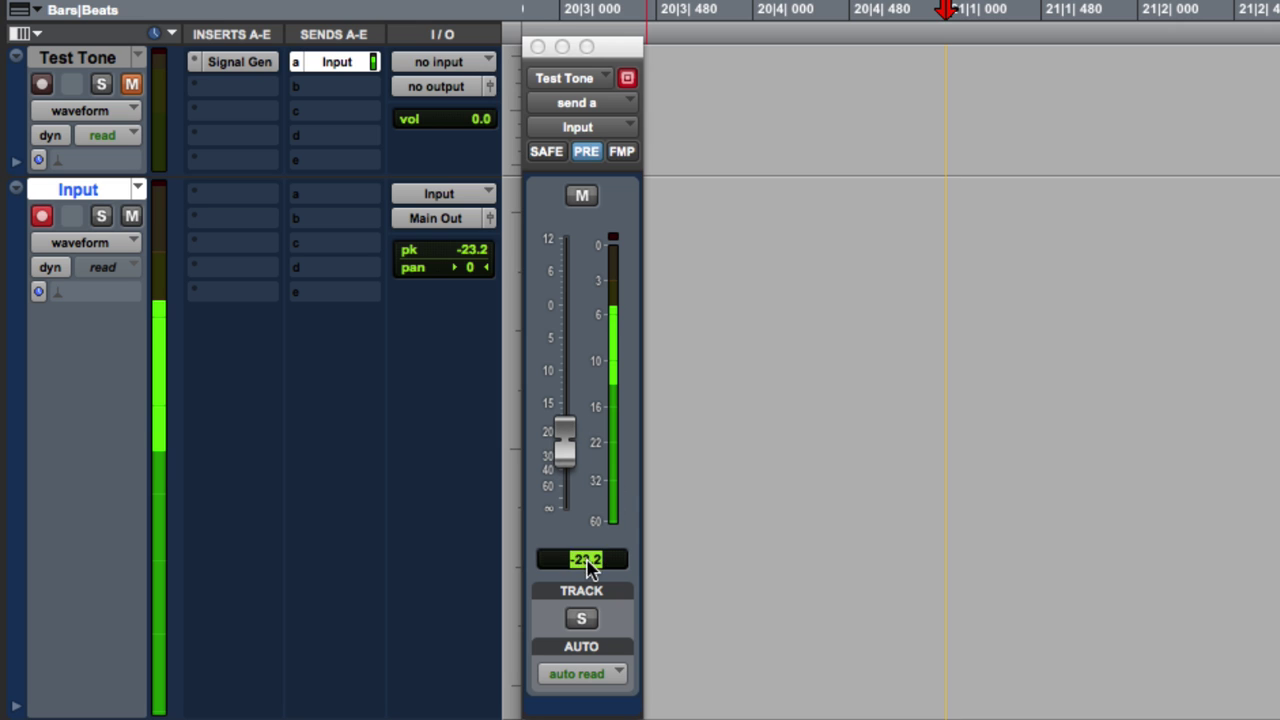
type("-18")
key("Return")
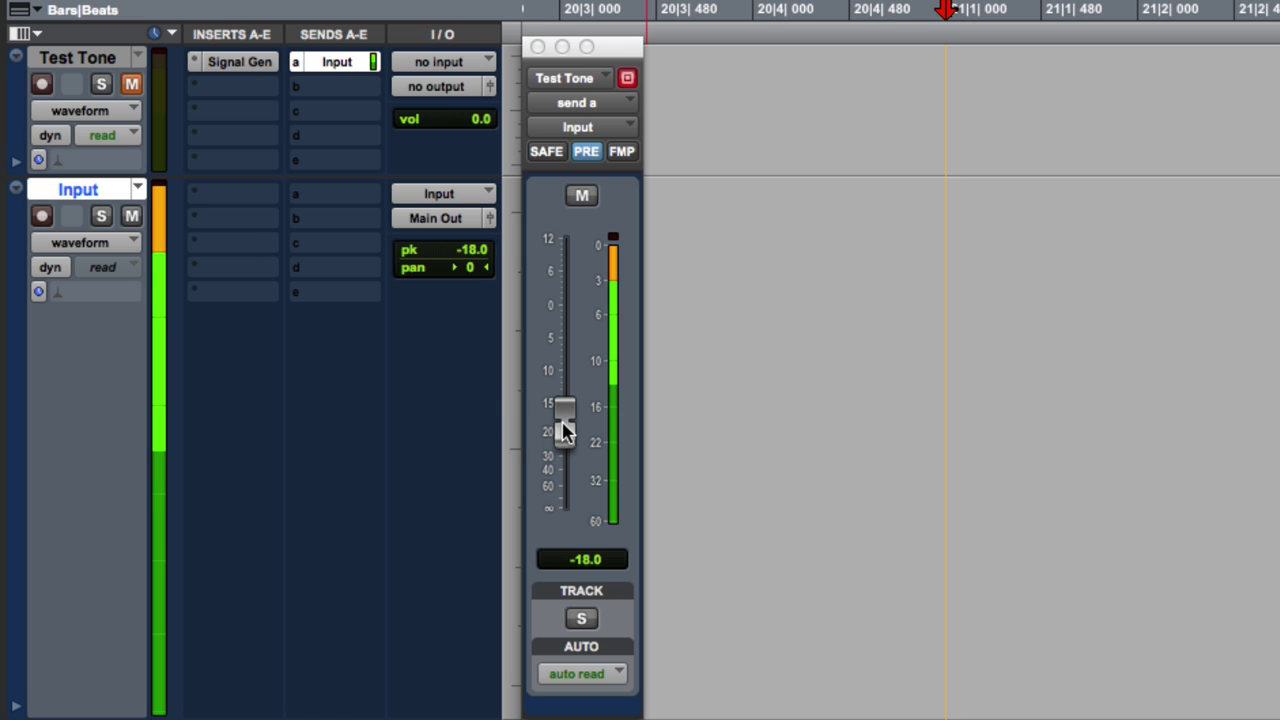
left_click_drag(564, 432, 573, 328)
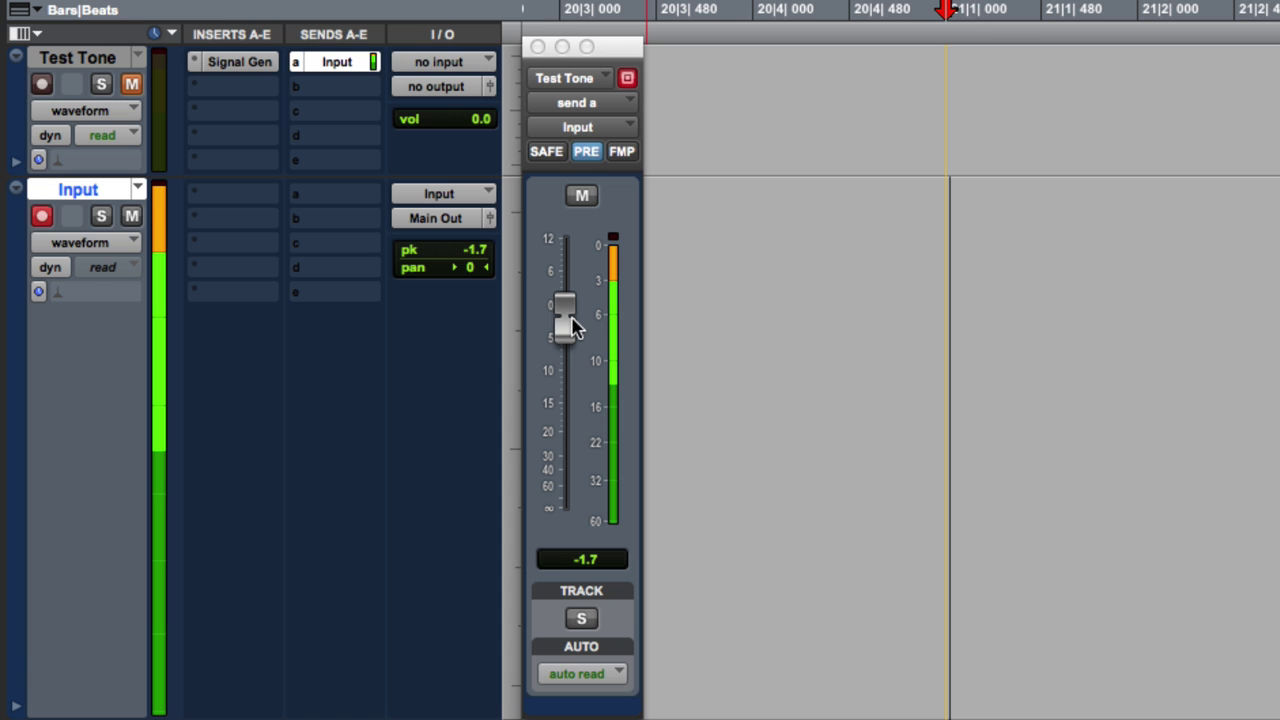
left_click_drag(564, 323, 563, 426)
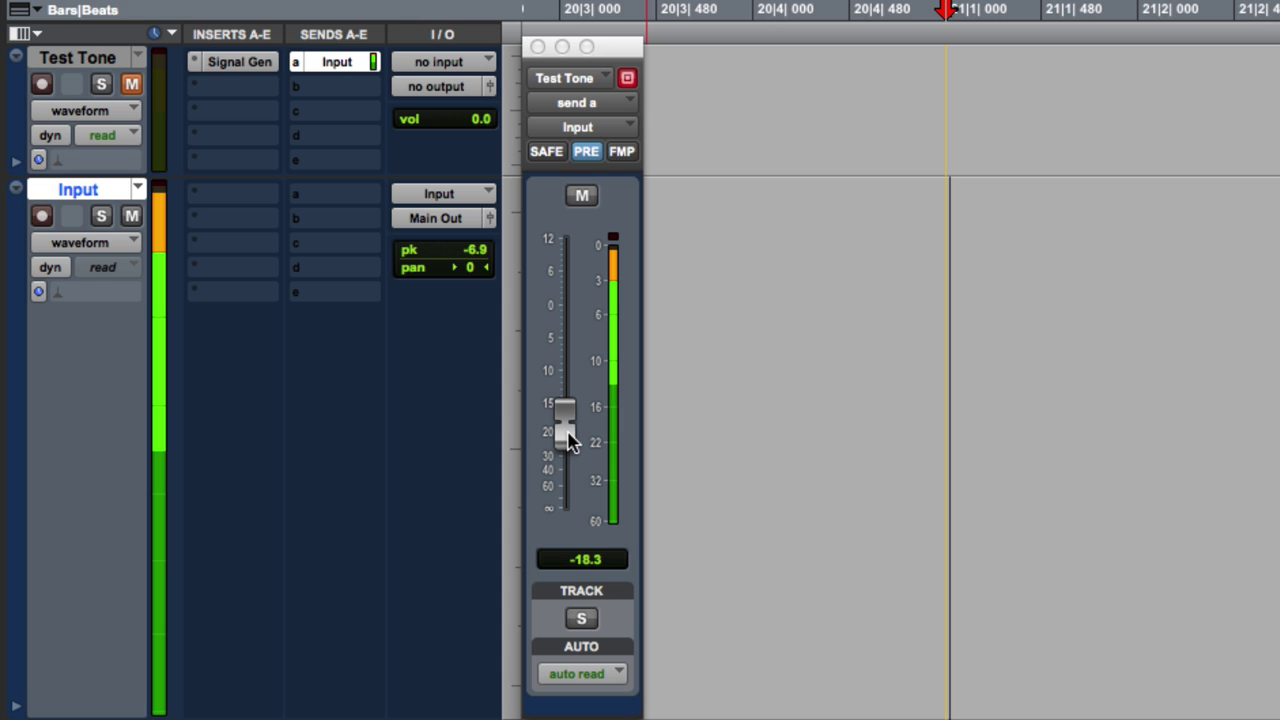
left_click_drag(562, 425, 570, 450)
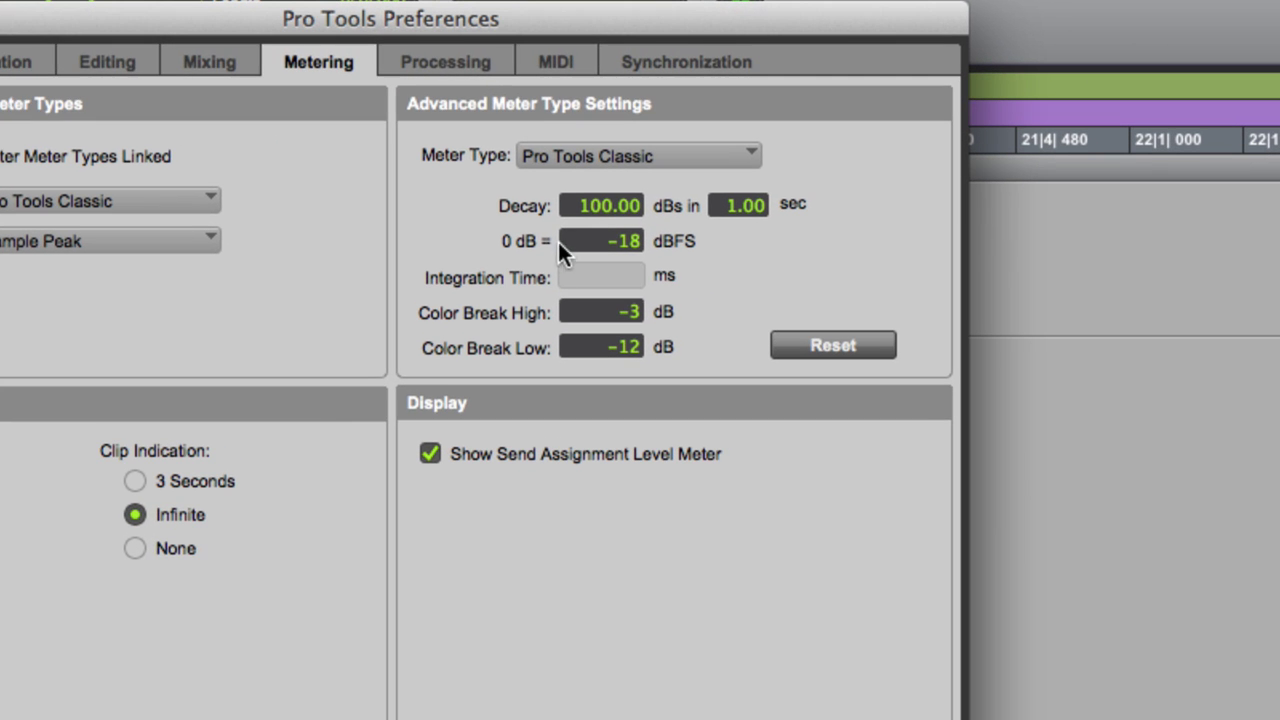
Raise the Test Tone send from -18 dB until the Input meter peaks around -11.3 in orange
left_click(592, 240)
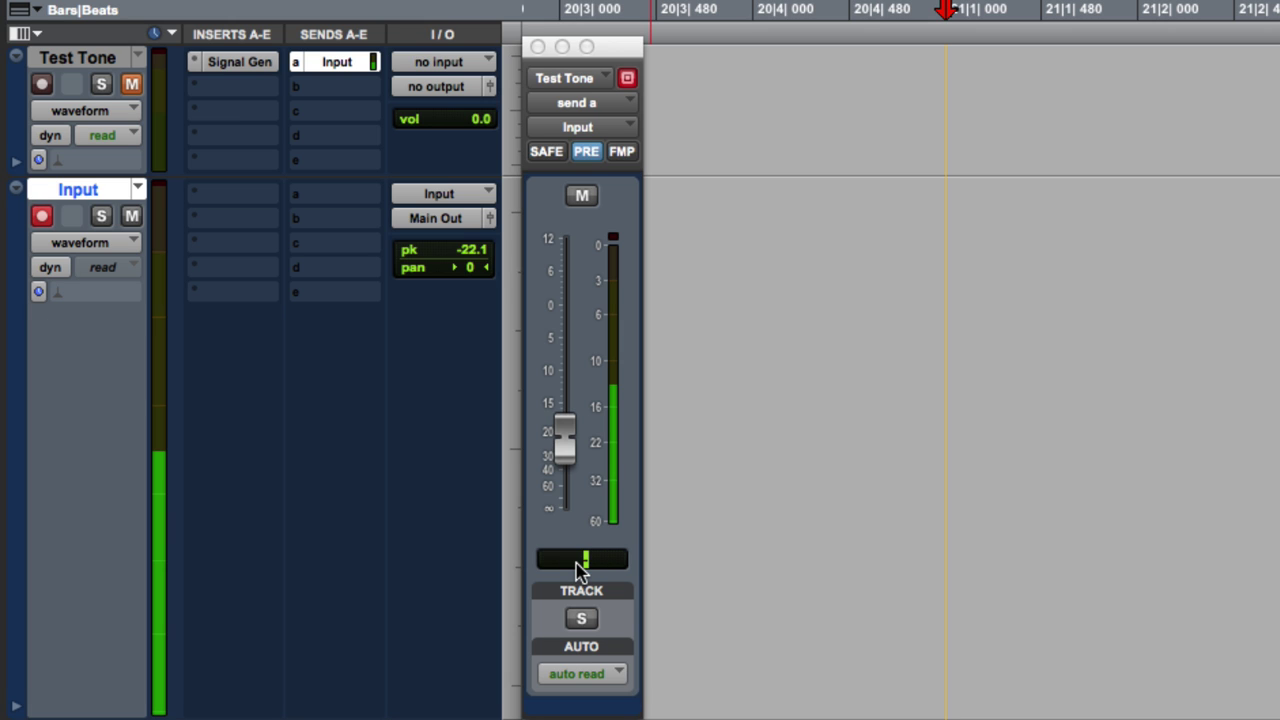
key("Return")
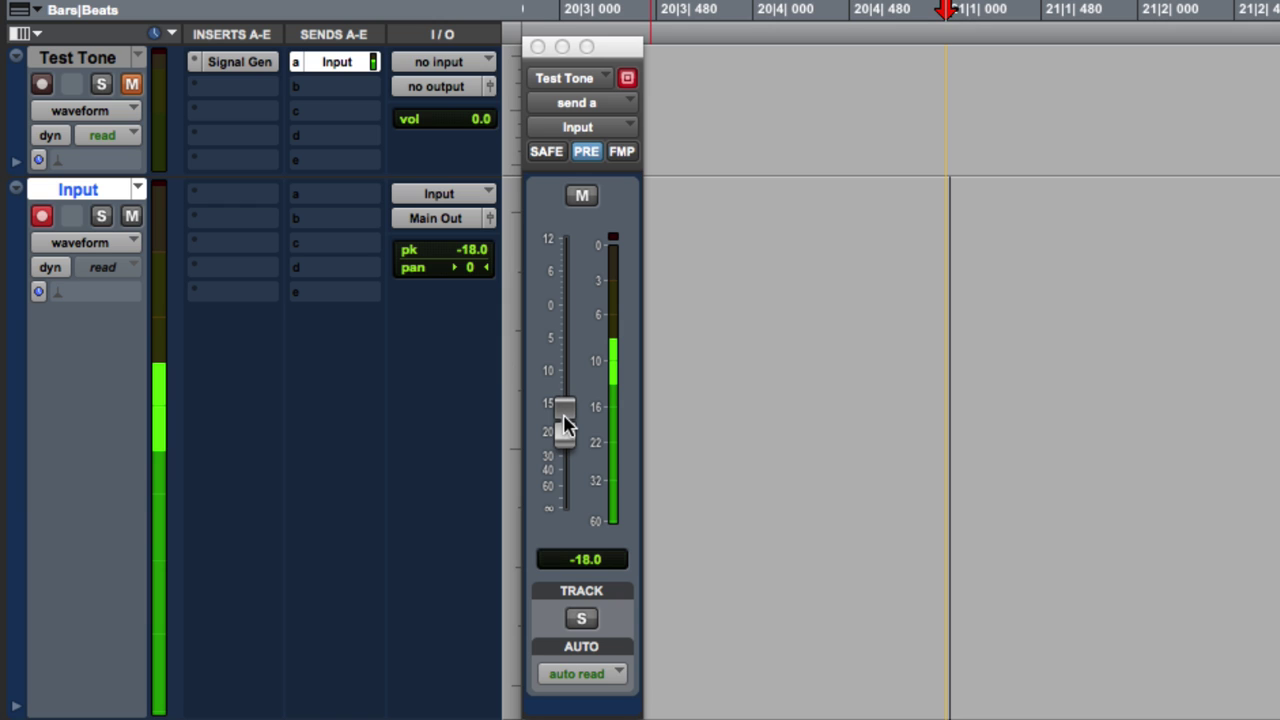
left_click_drag(565, 425, 570, 405)
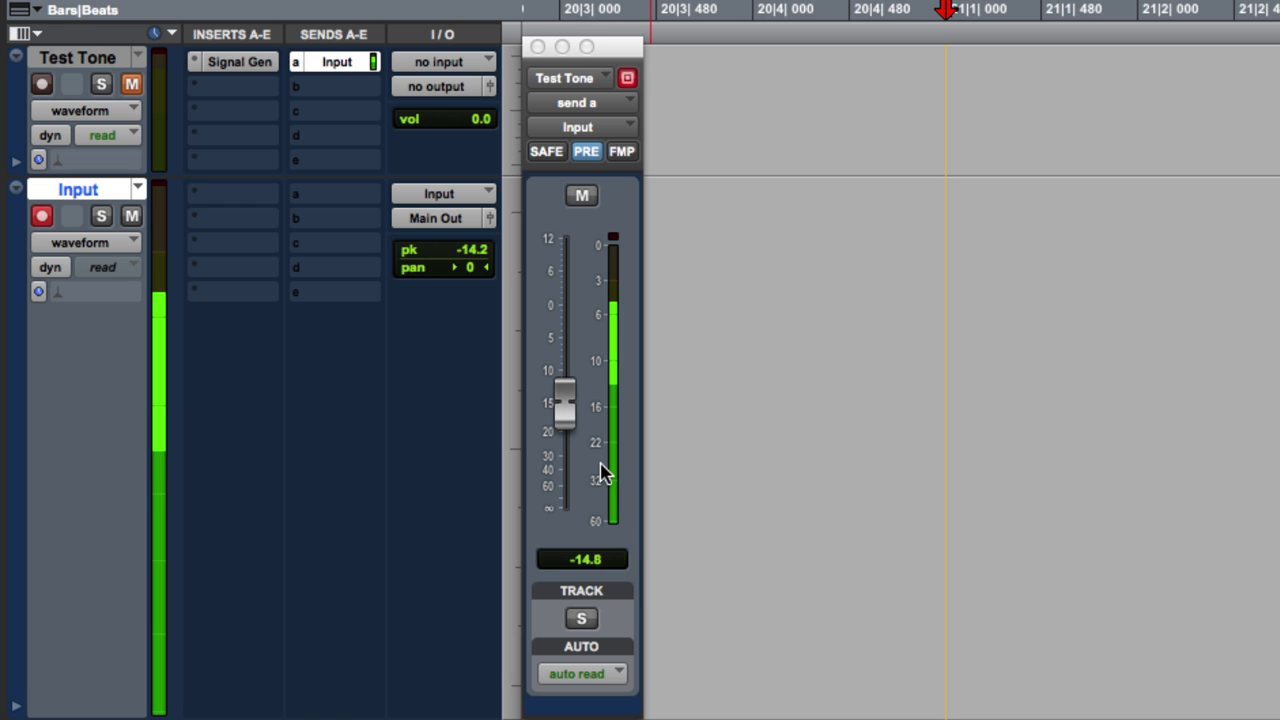
mouse_move(563, 400)
left_mouse_down()
mouse_move(569, 389)
mouse_move(568, 440)
mouse_move(578, 390)
mouse_move(568, 406)
left_mouse_up()
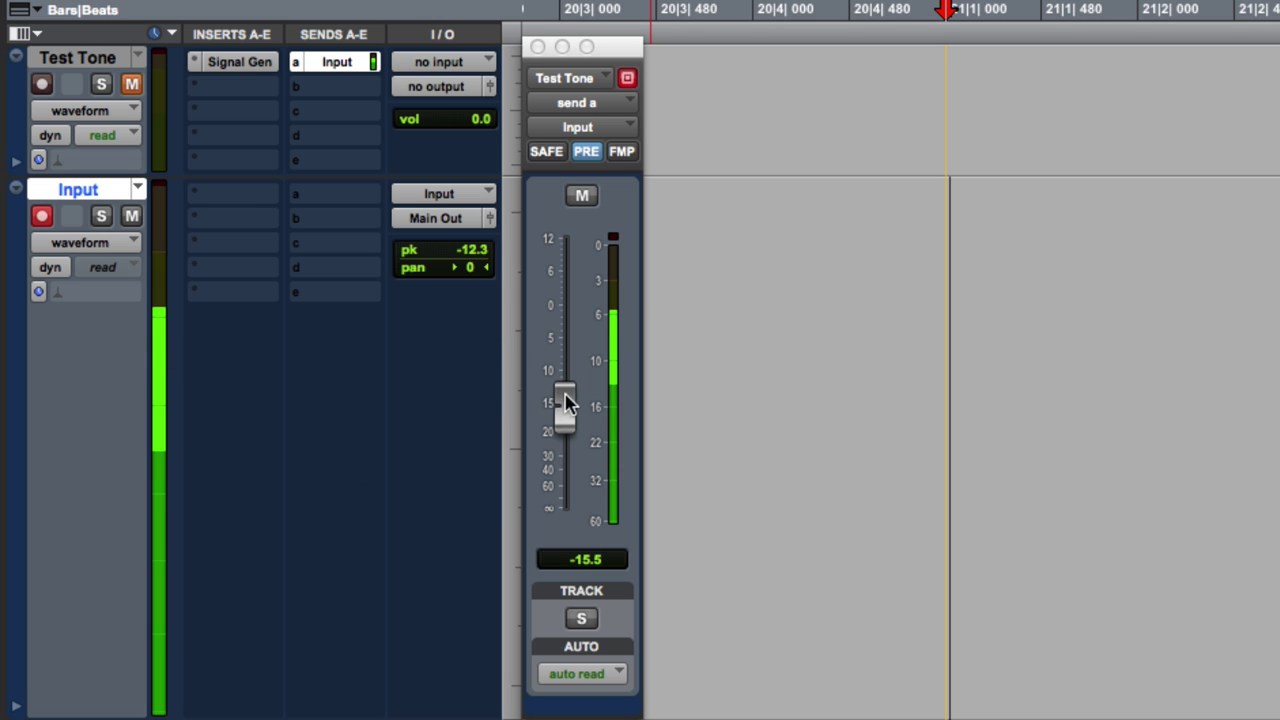
left_click_drag(563, 409, 571, 372)
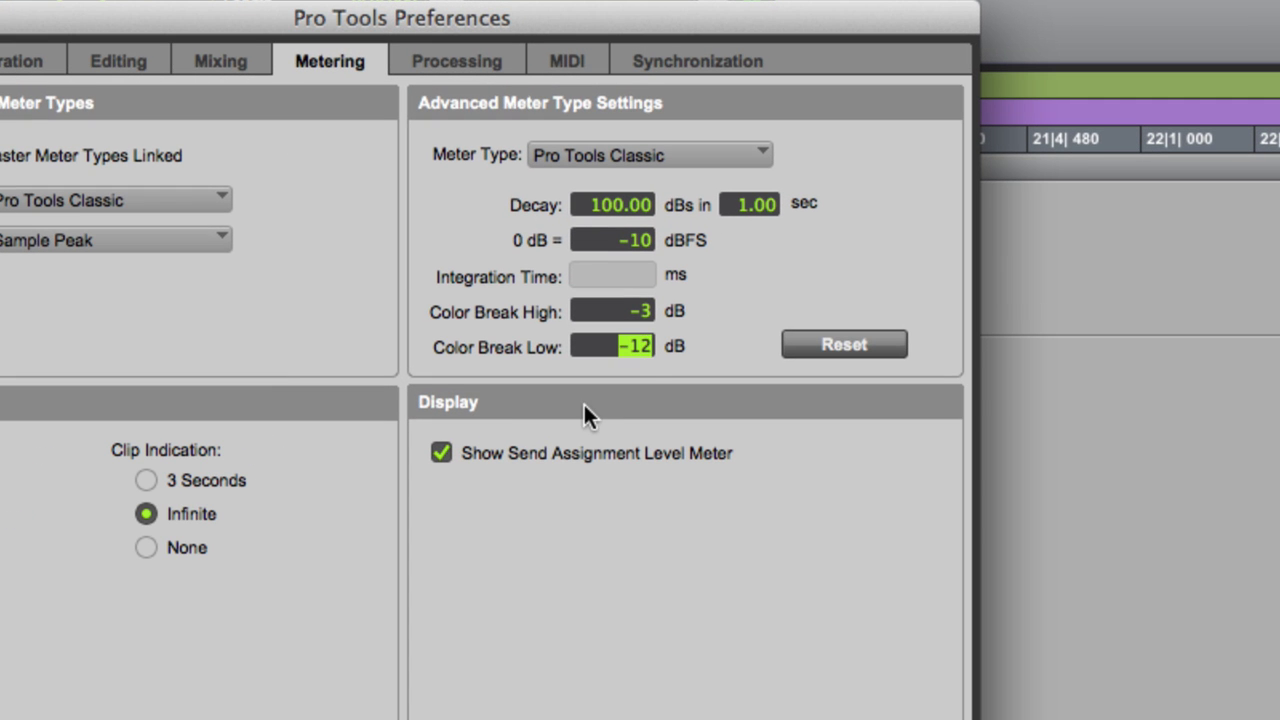
Enter -8 as the Color Break Low value in the Metering preferences
type("-8")
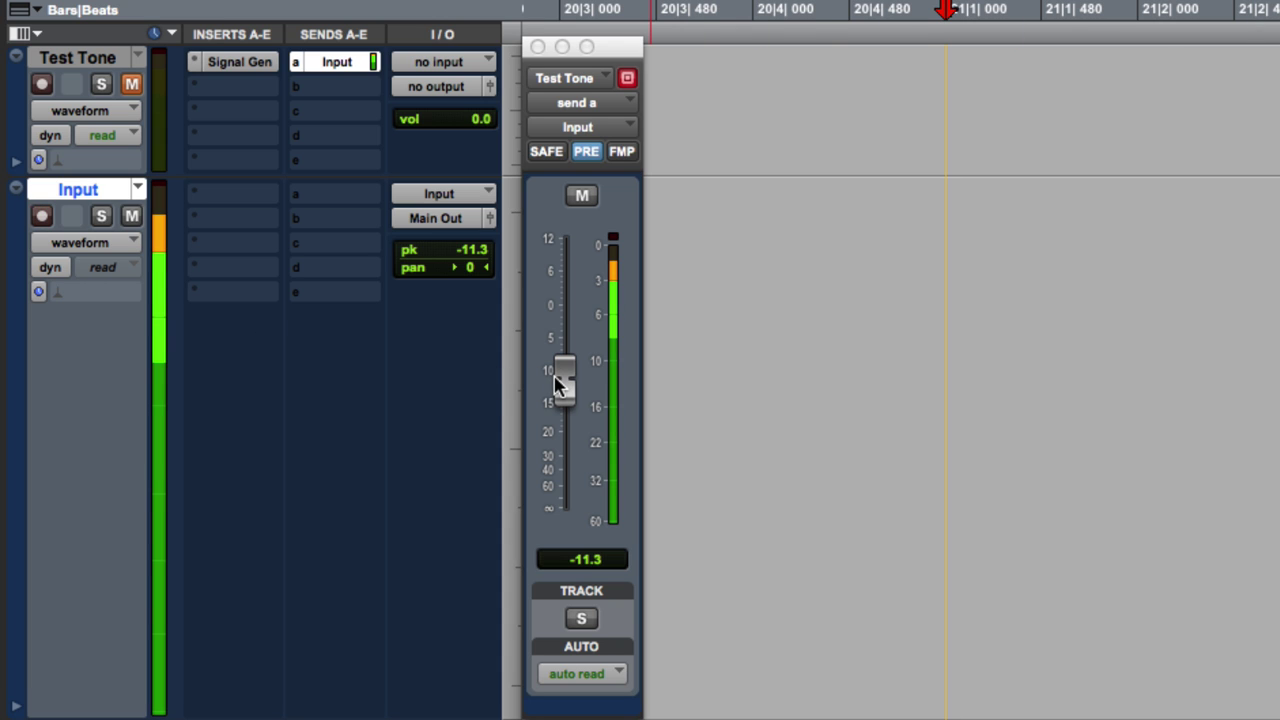
Sweep the Test Tone send through -18, -12, -9, -4 and near 0, settling at -14.2 dB
mouse_move(564, 382)
left_mouse_down()
mouse_move(555, 448)
mouse_move(562, 428)
left_mouse_up()
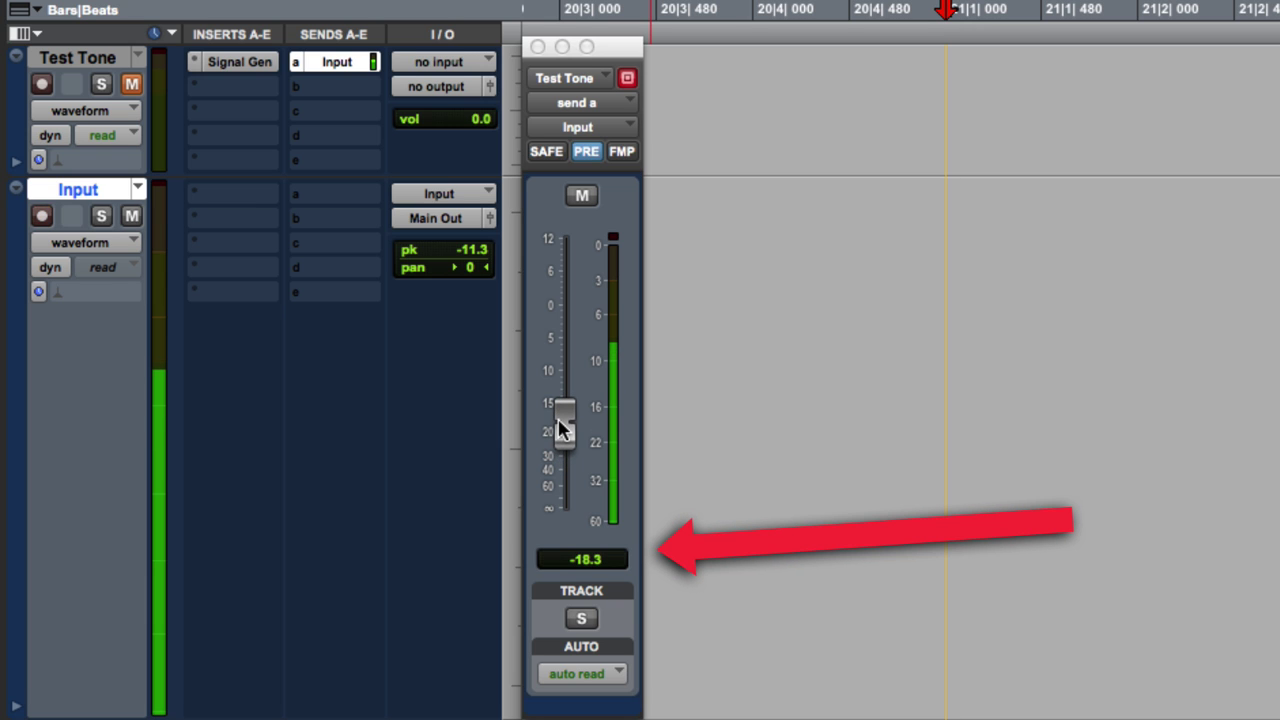
left_click_drag(567, 433, 567, 425)
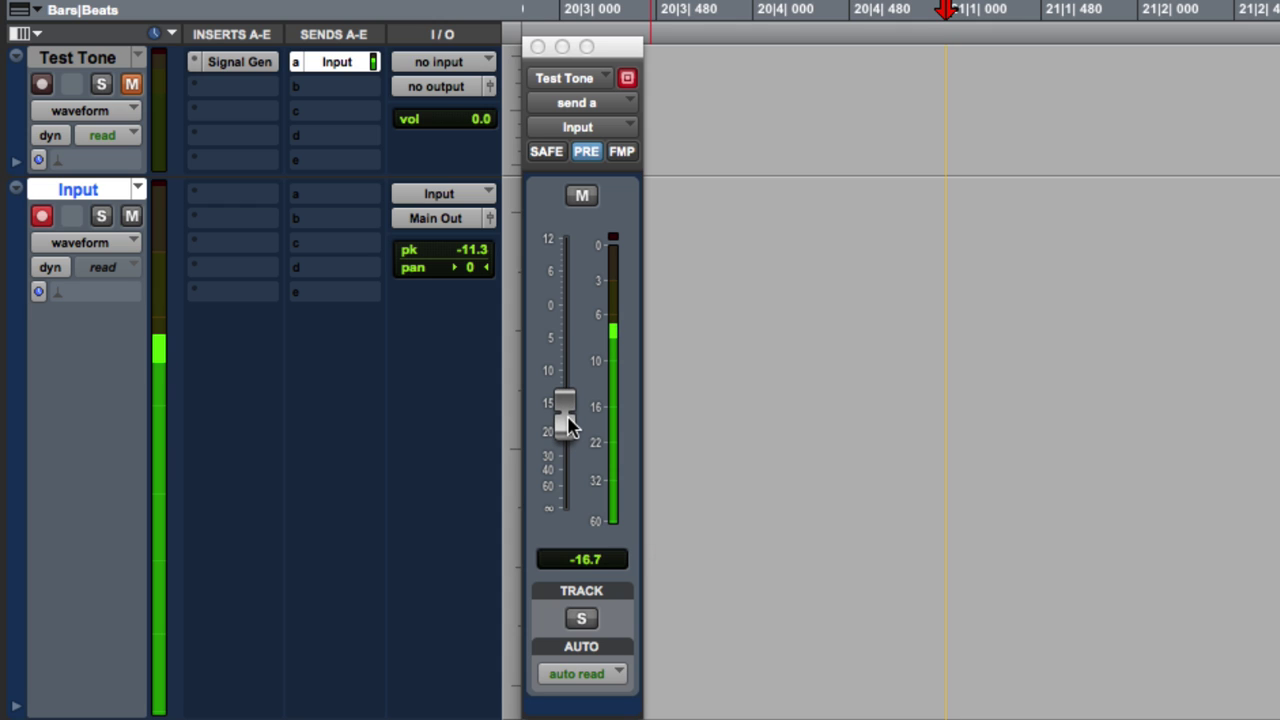
mouse_move(567, 425)
left_mouse_down()
mouse_move(572, 395)
mouse_move(567, 405)
left_mouse_up()
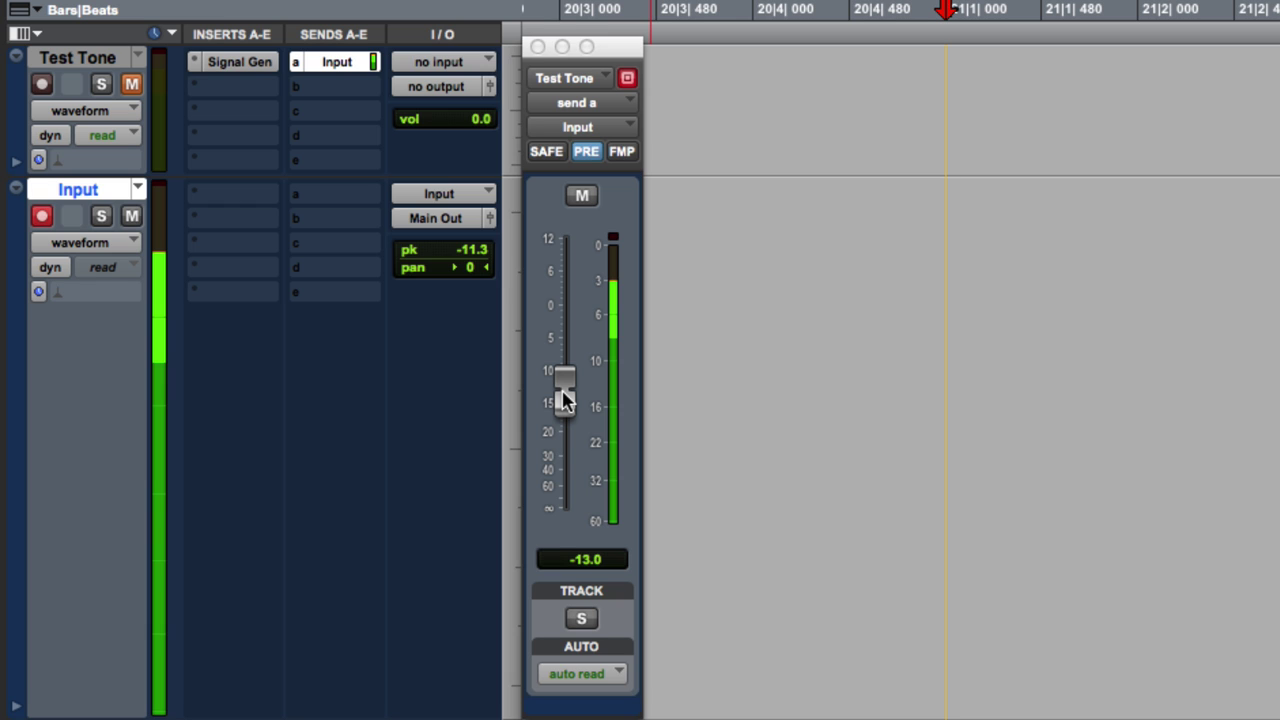
left_click_drag(565, 400, 574, 369)
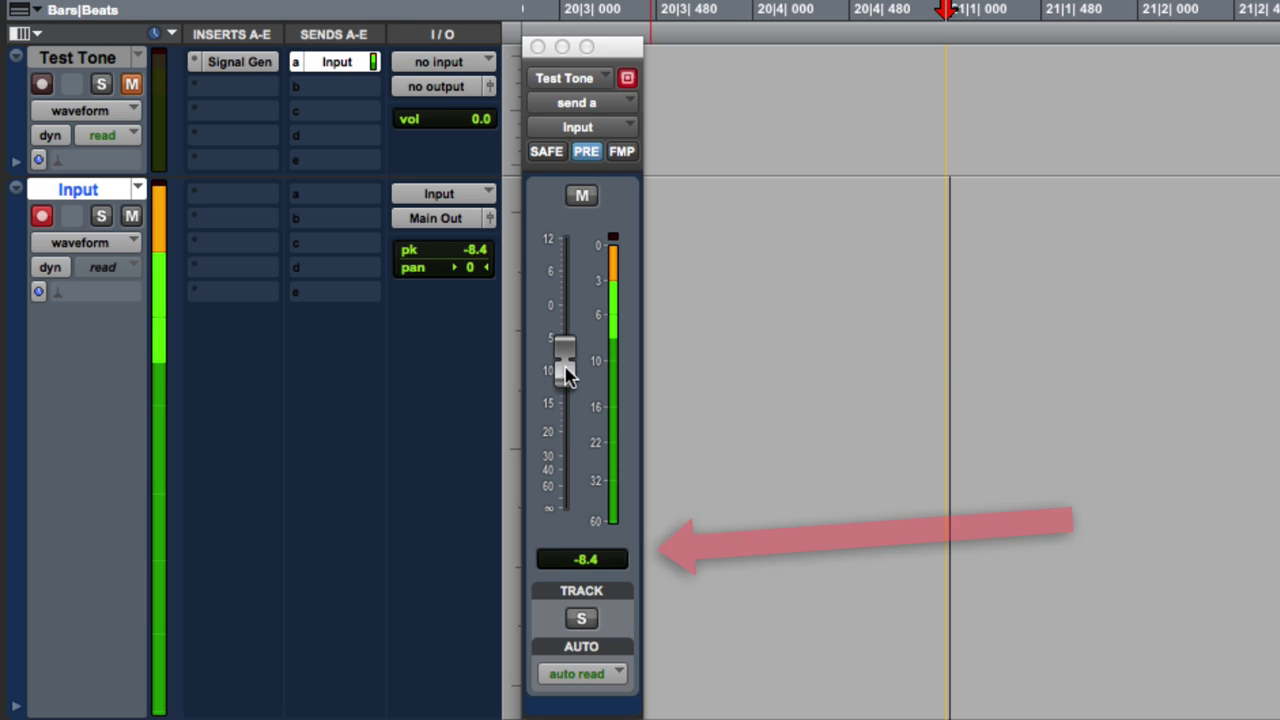
left_click_drag(565, 362, 585, 325)
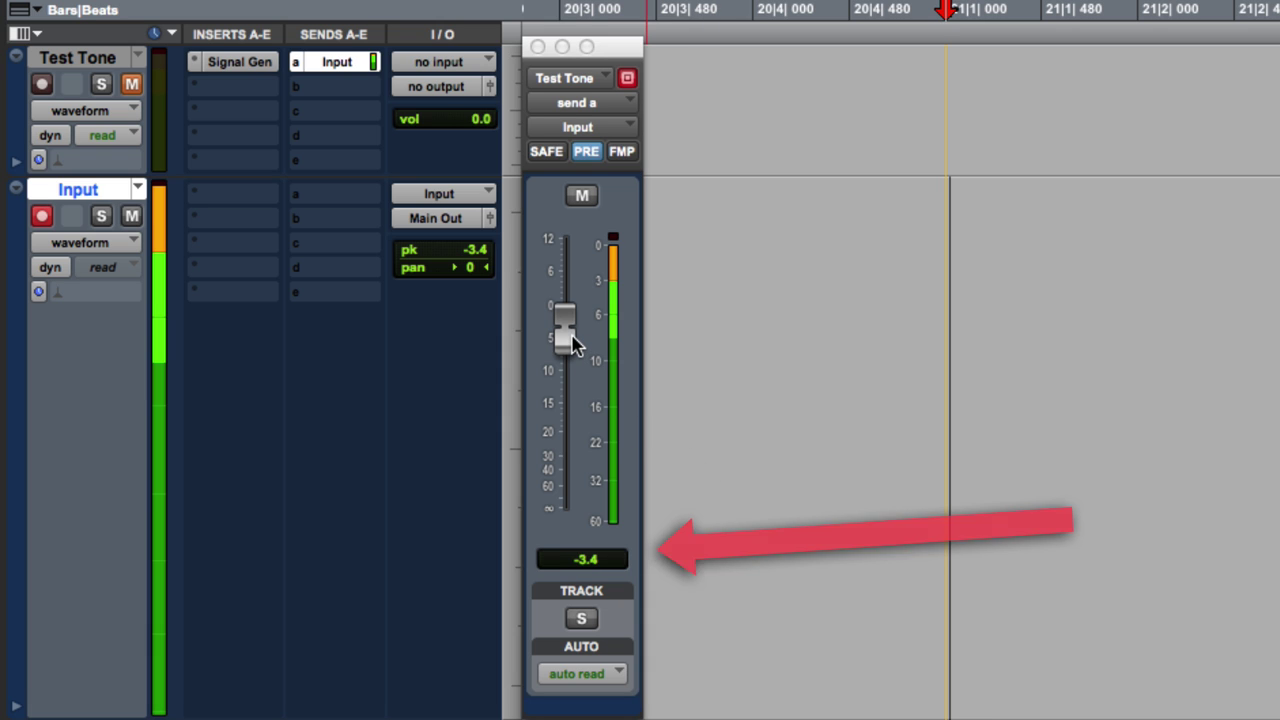
mouse_move(567, 337)
left_mouse_down()
mouse_move(575, 310)
mouse_move(561, 310)
mouse_move(560, 386)
mouse_move(575, 393)
left_mouse_up()
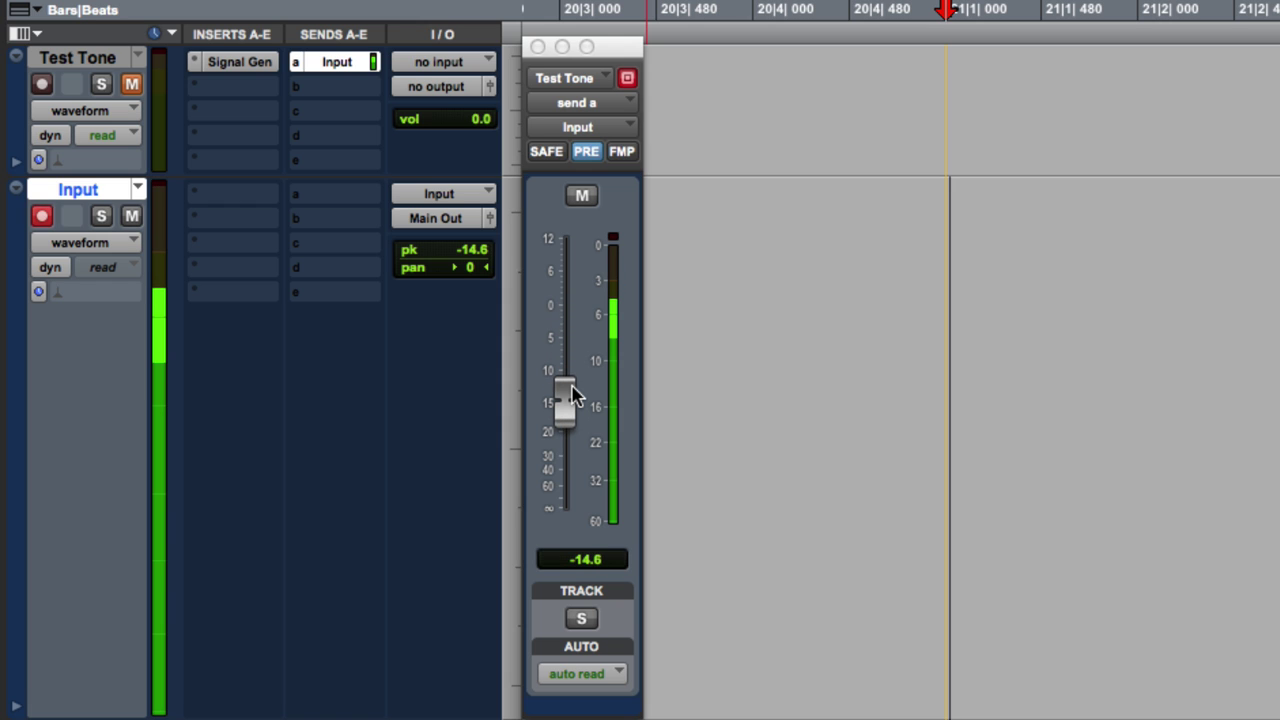
left_click_drag(587, 398, 570, 403)
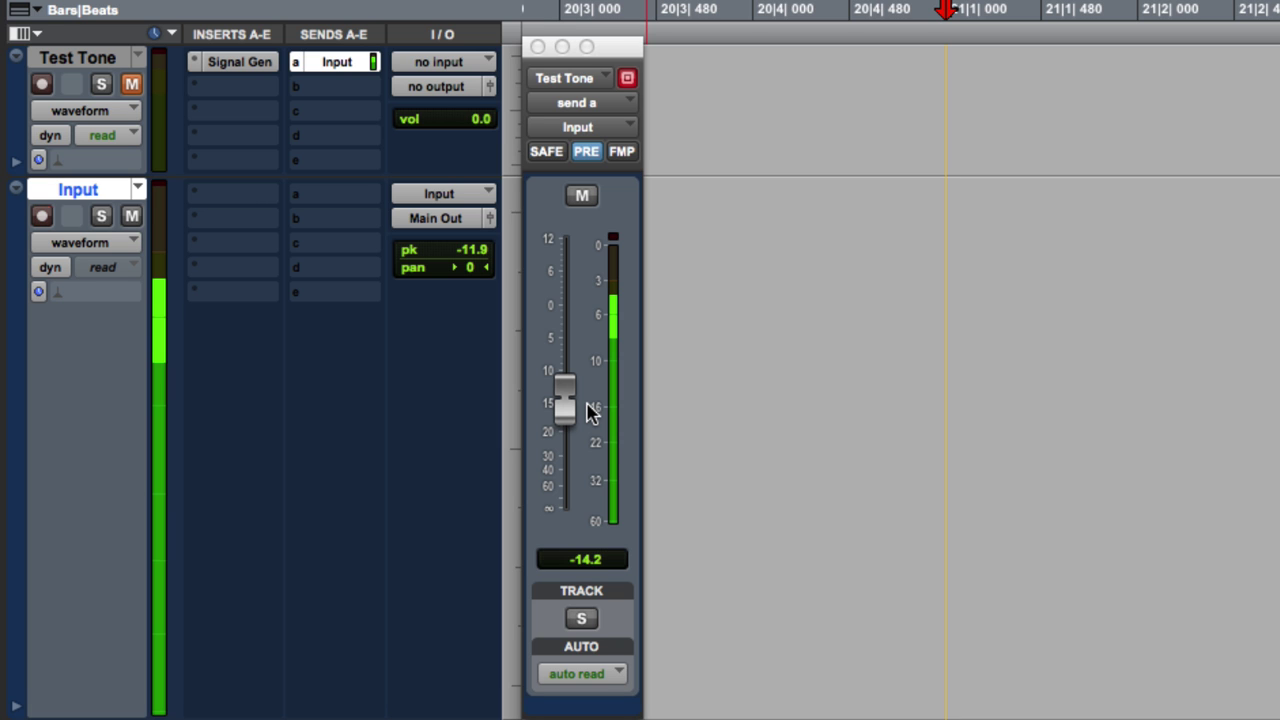
Adjust the Vocal send e to Input, arm Input for recording, and settle the send at -9.6 dB
left_click_drag(565, 402, 583, 373)
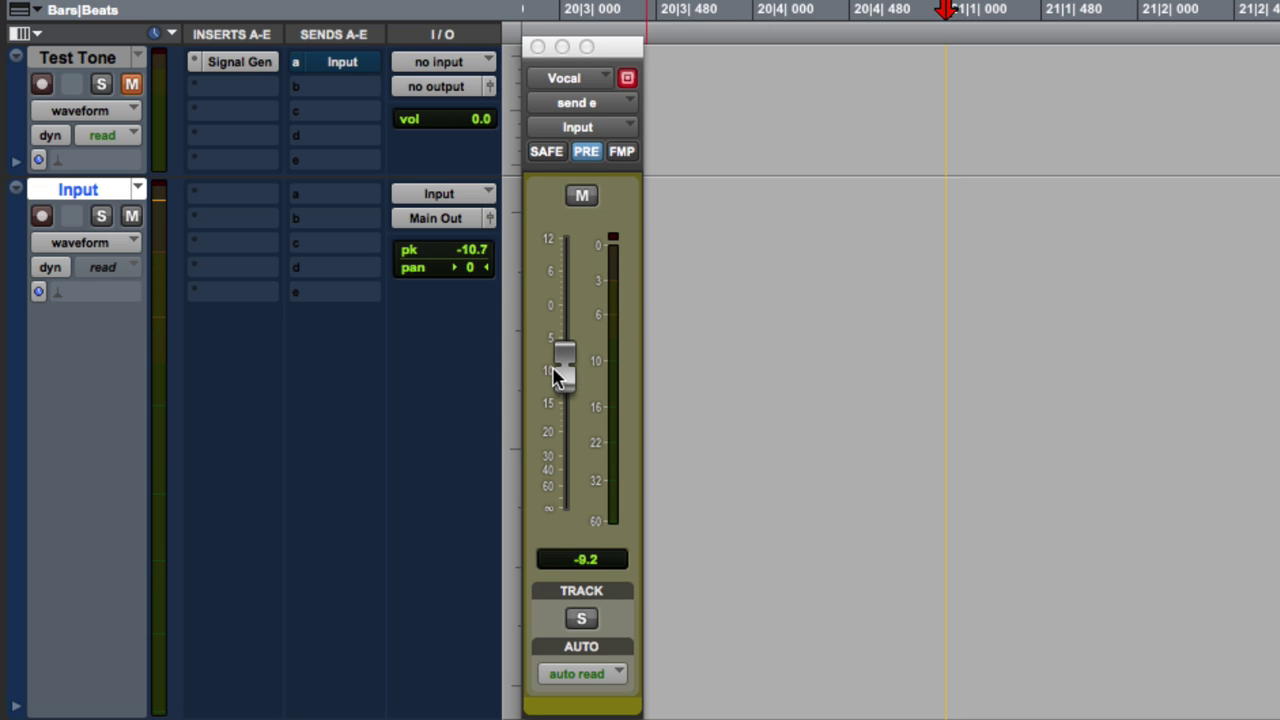
left_click_drag(558, 375, 567, 390)
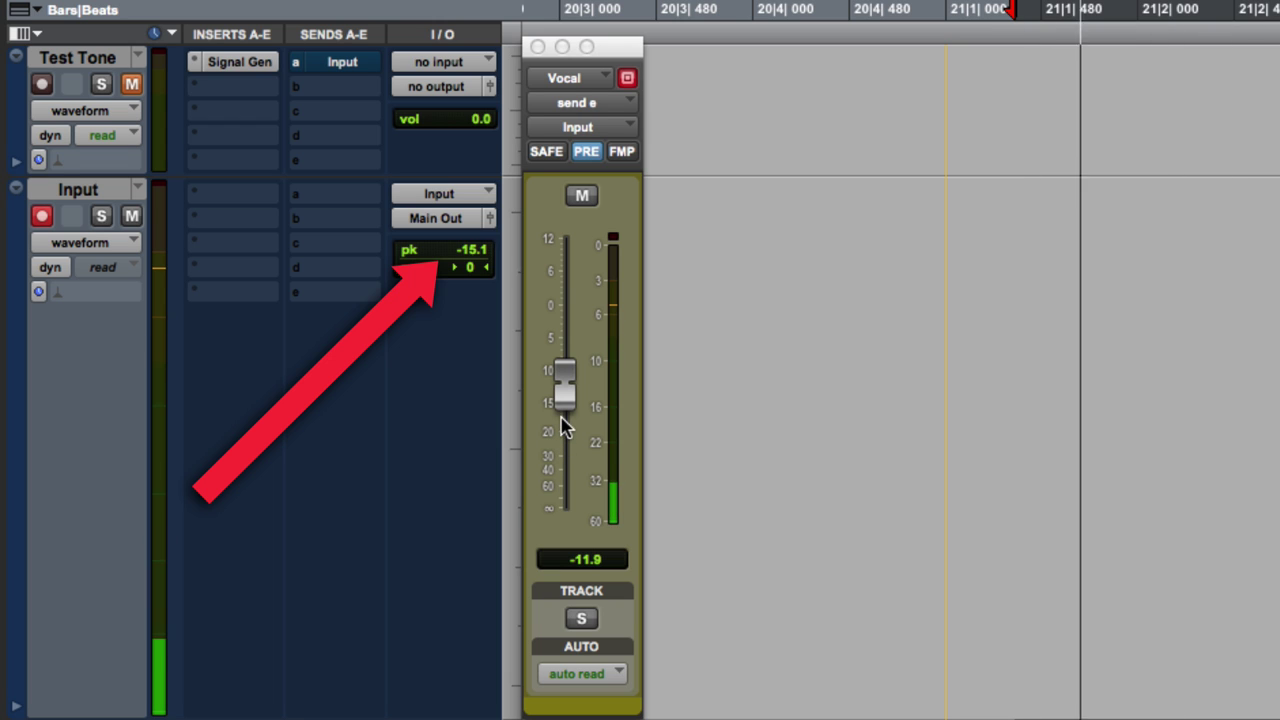
left_click_drag(565, 410, 567, 393)
key("shift+r")
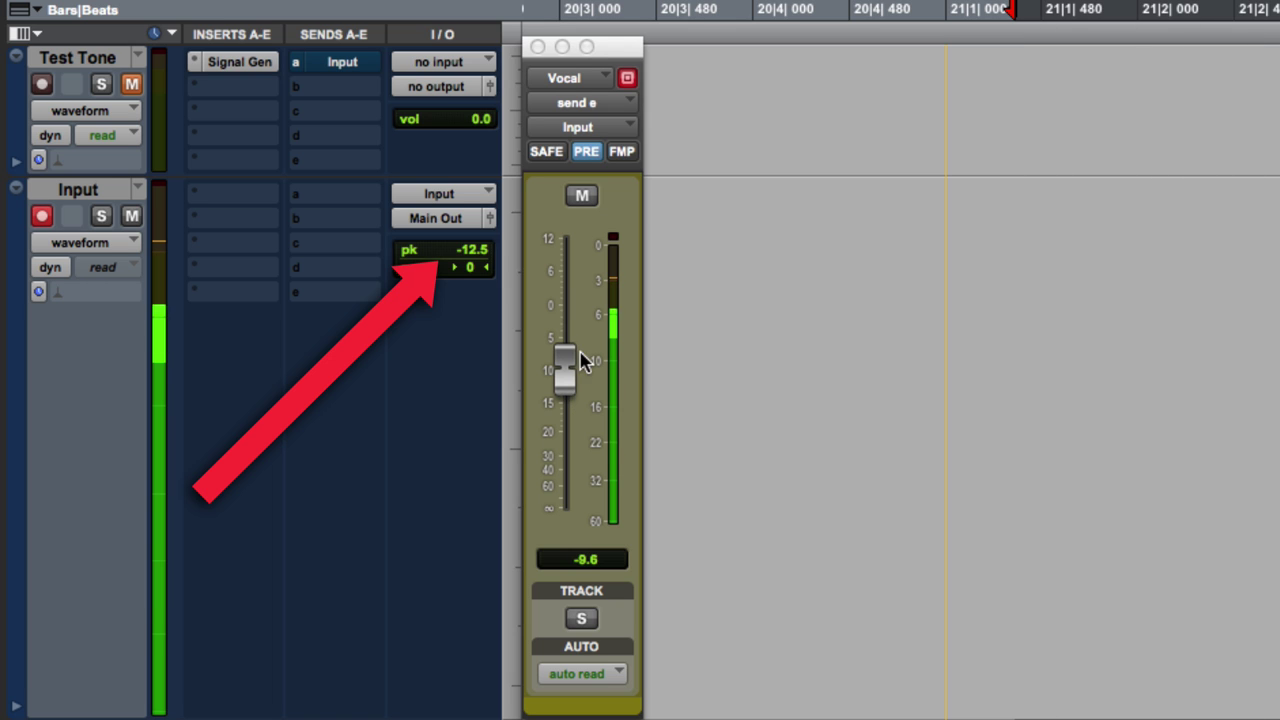
left_click_drag(570, 378, 580, 341)
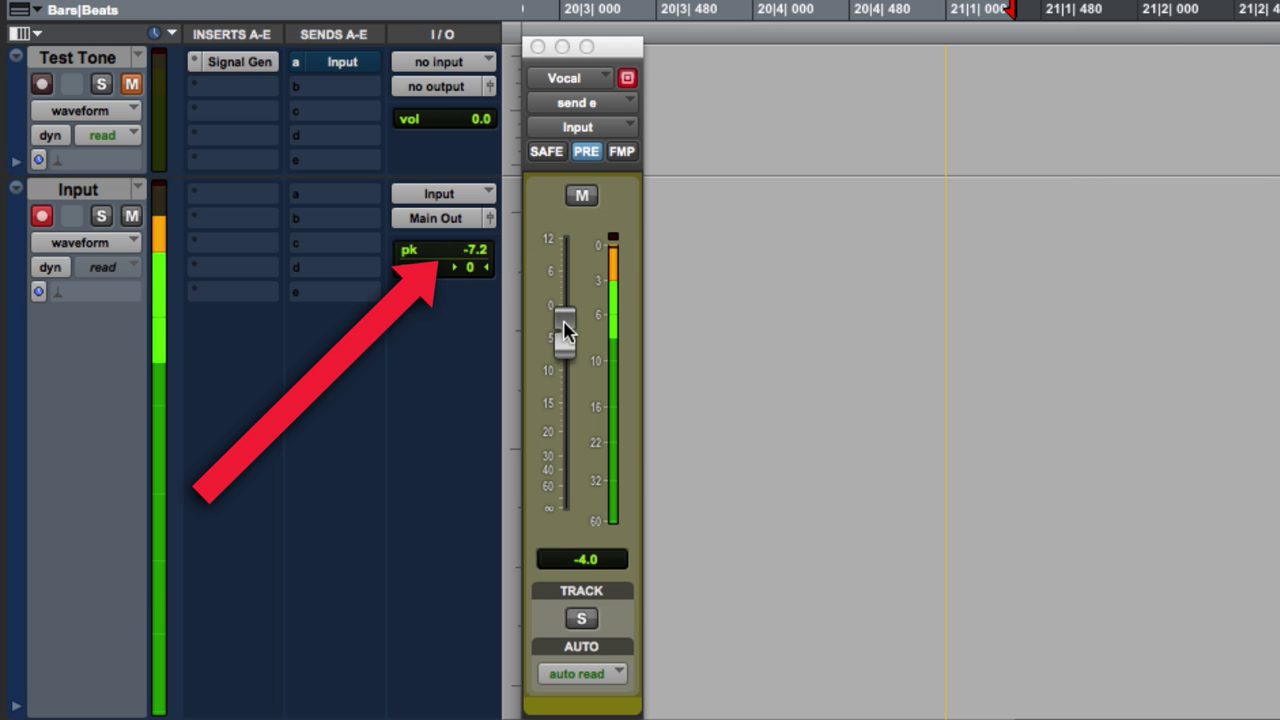
left_click_drag(566, 331, 573, 300)
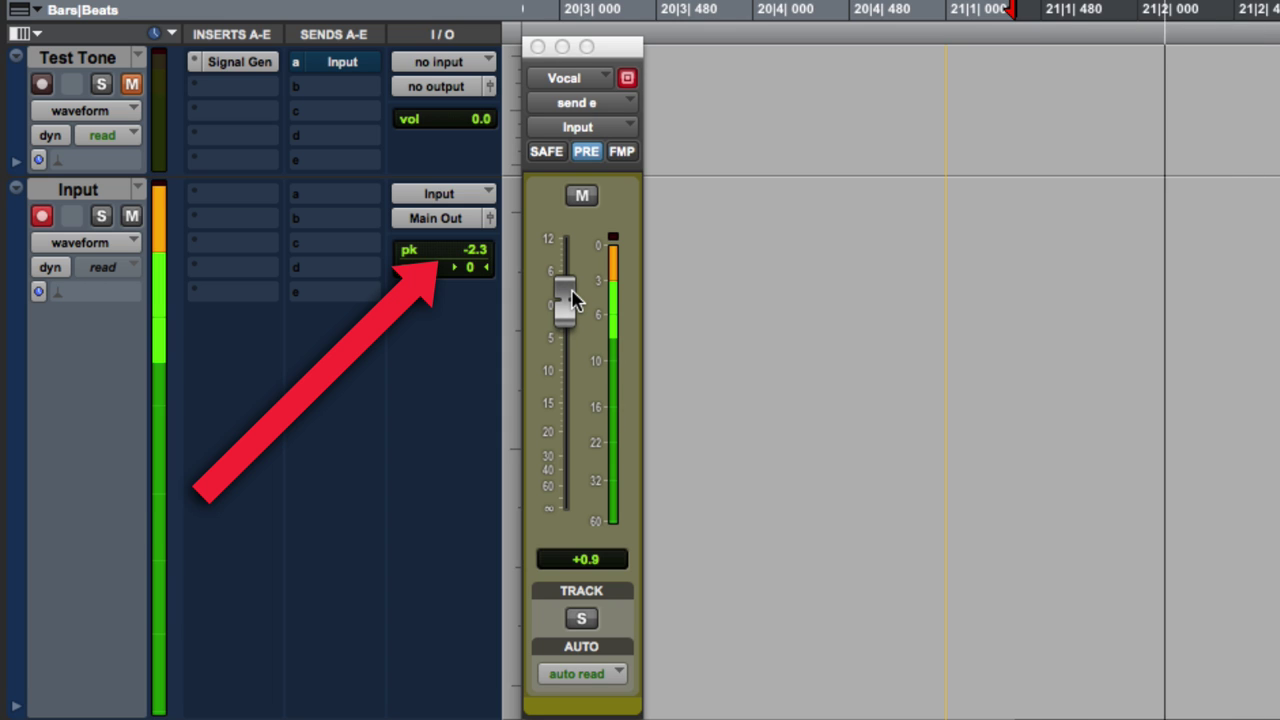
left_click_drag(570, 295, 564, 382)
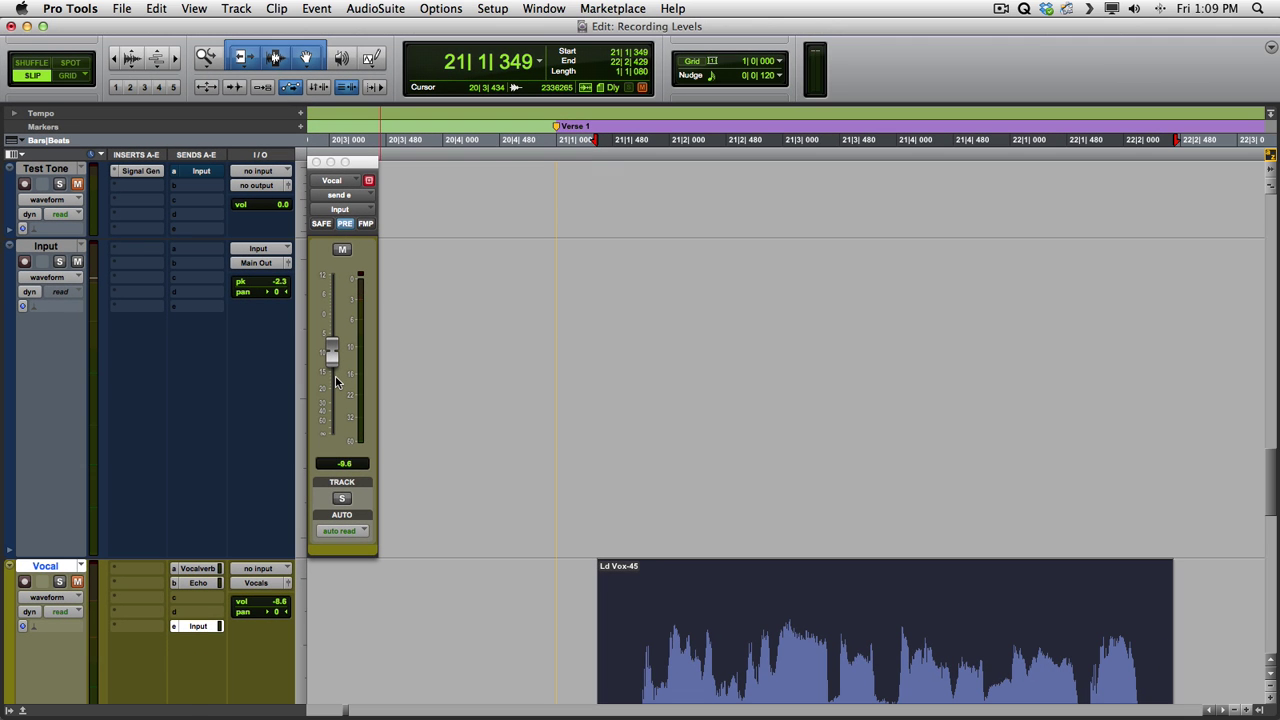
Record the vocal as clip Input_02, show Clip Gain Info, and raise its gain to +12.6 dB
key("super+space")
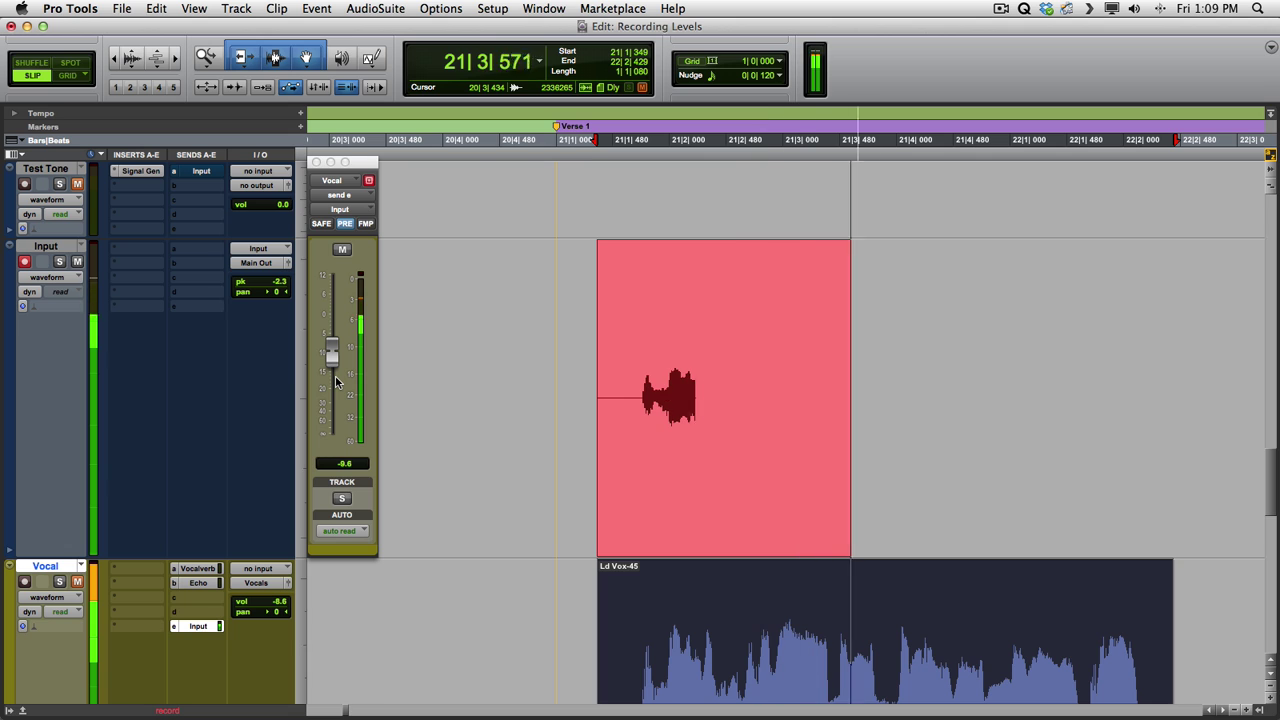
key("space")
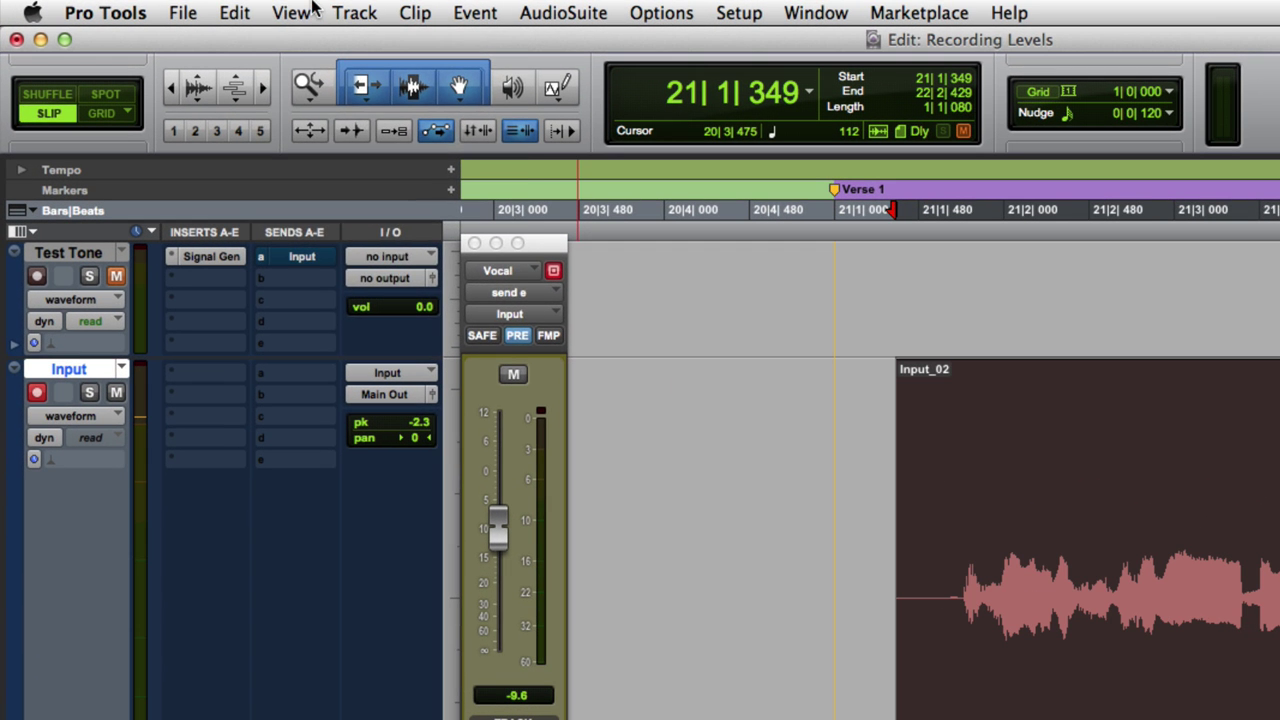
left_click(194, 8)
mouse_move(305, 170)
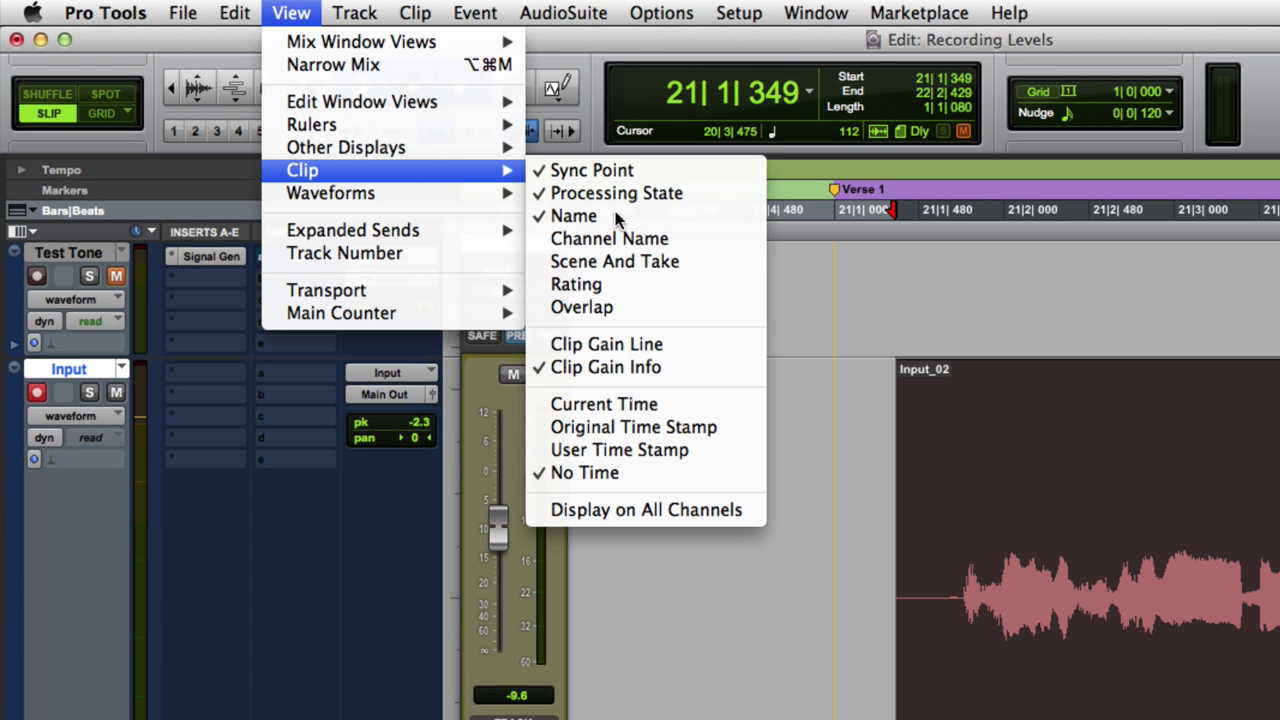
left_click(546, 368)
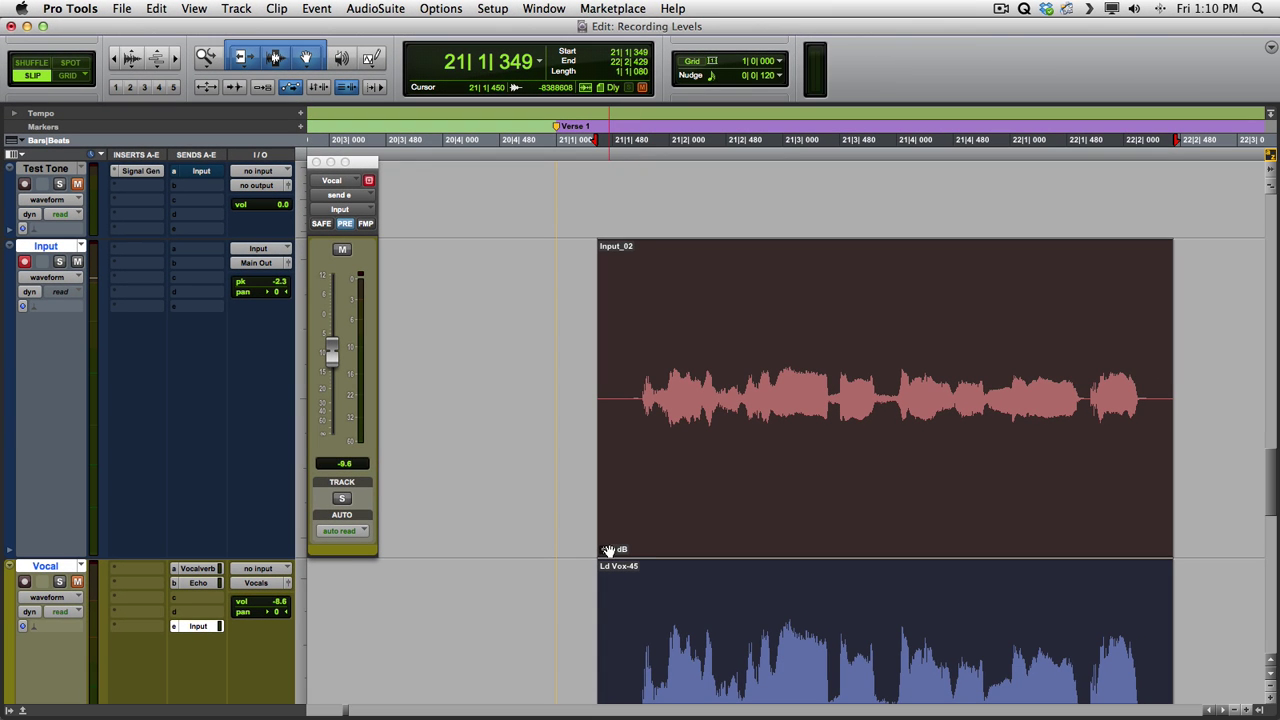
left_click_drag(608, 550, 605, 541)
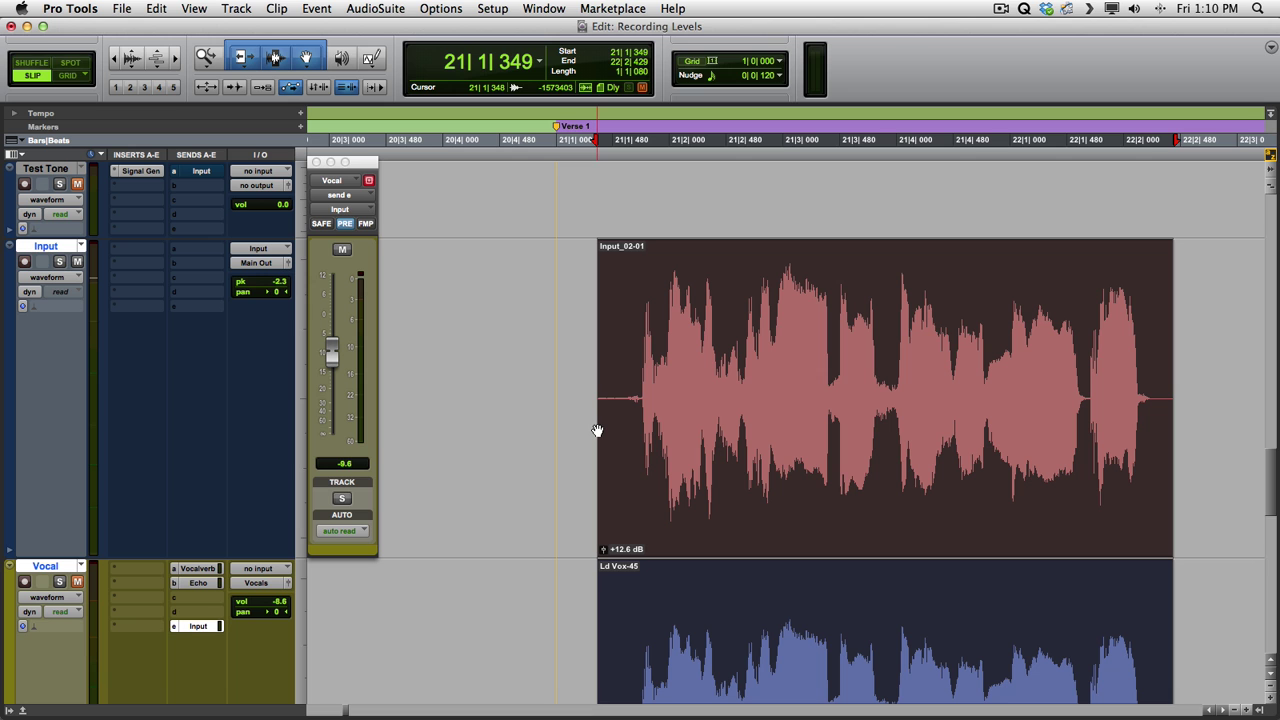